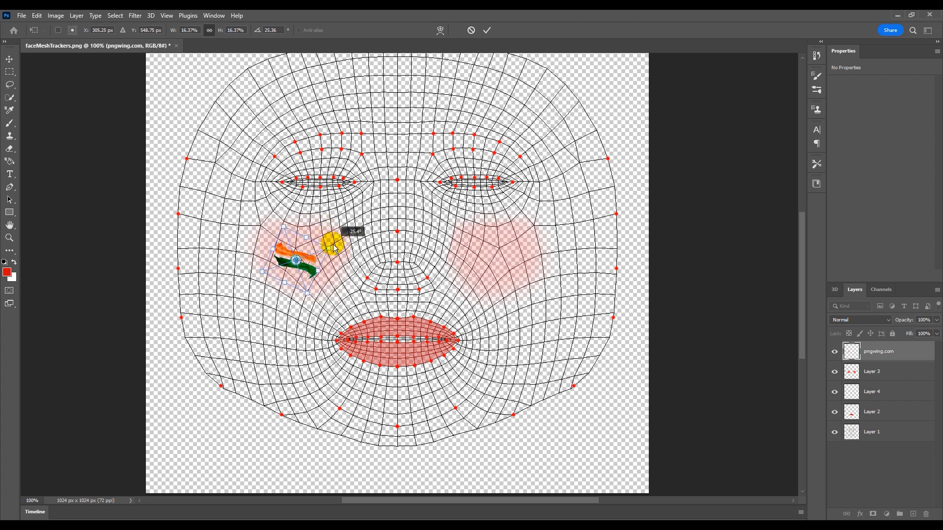
- Nudge the flag image into place on the left cheek, enlarge it to about 16.76% and apply the transform
{"action": "left_click_drag", "start_coordinate": [309, 272], "coordinate": [307, 273]}
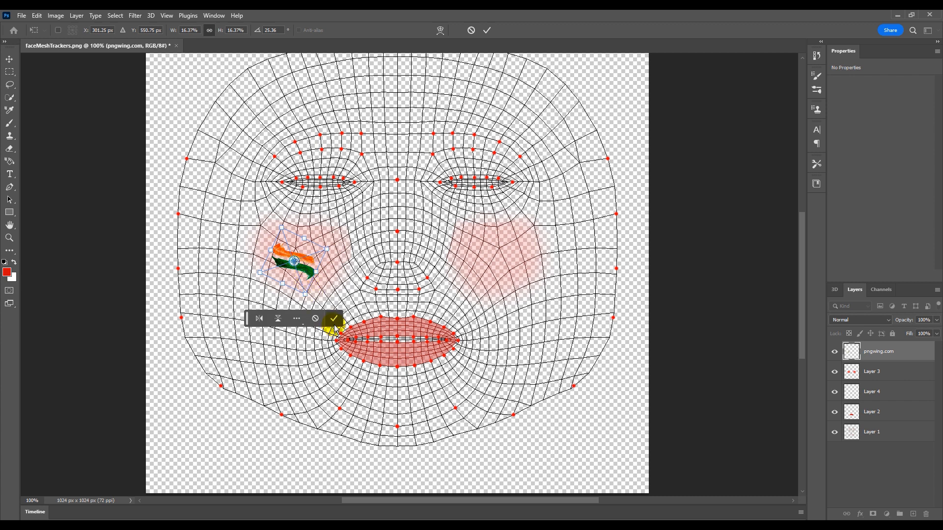
{"action": "key", "text": "Left"}
{"action": "key", "text": "Up"}
{"action": "key", "text": "Up"}
{"action": "key", "text": "Up"}
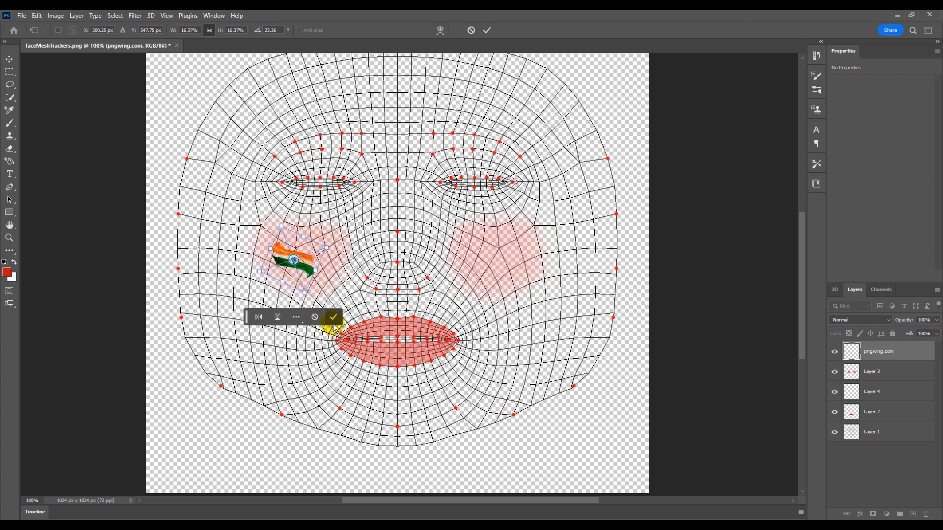
{"action": "left_click_drag", "start_coordinate": [260, 270], "coordinate": [260, 278]}
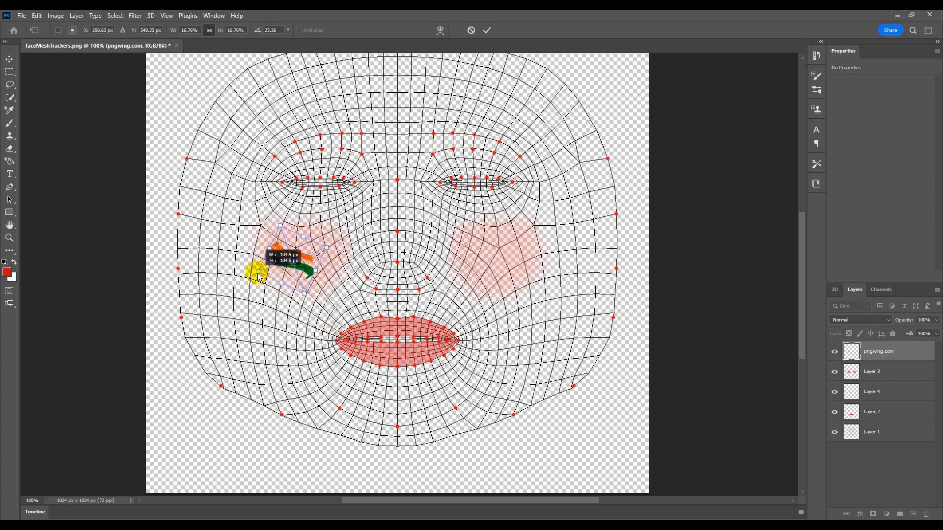
{"action": "key", "text": "Return"}
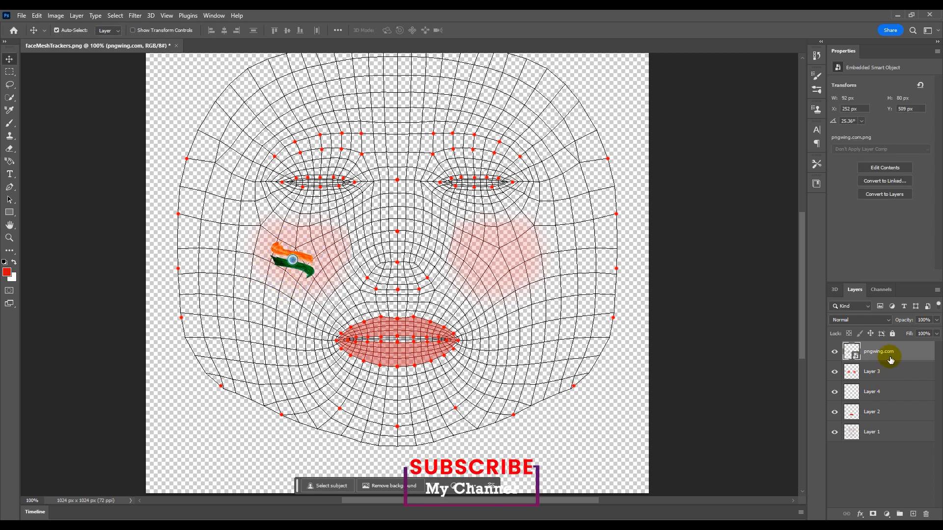
- Duplicate the flag layer, flip the copy horizontally and move it onto the right cheek
{"action": "key", "text": "ctrl+j"}
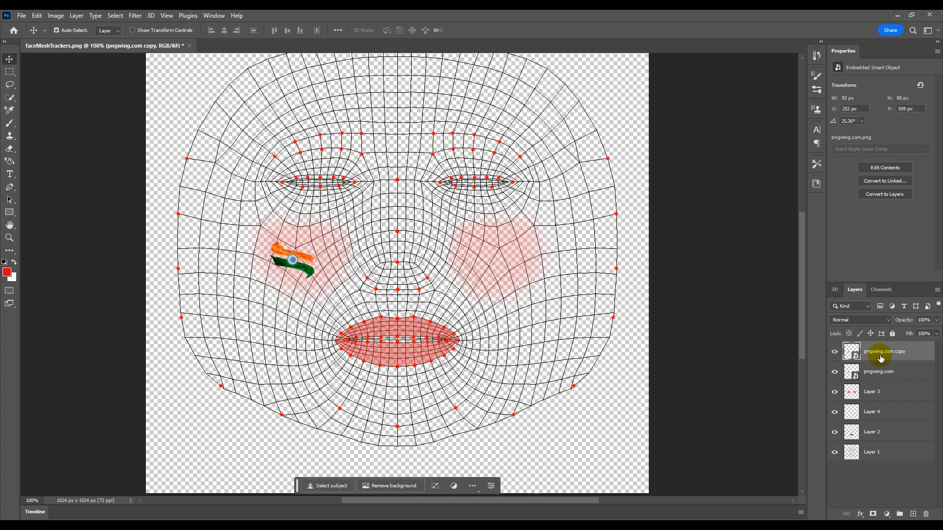
{"action": "key", "text": "ctrl+t"}
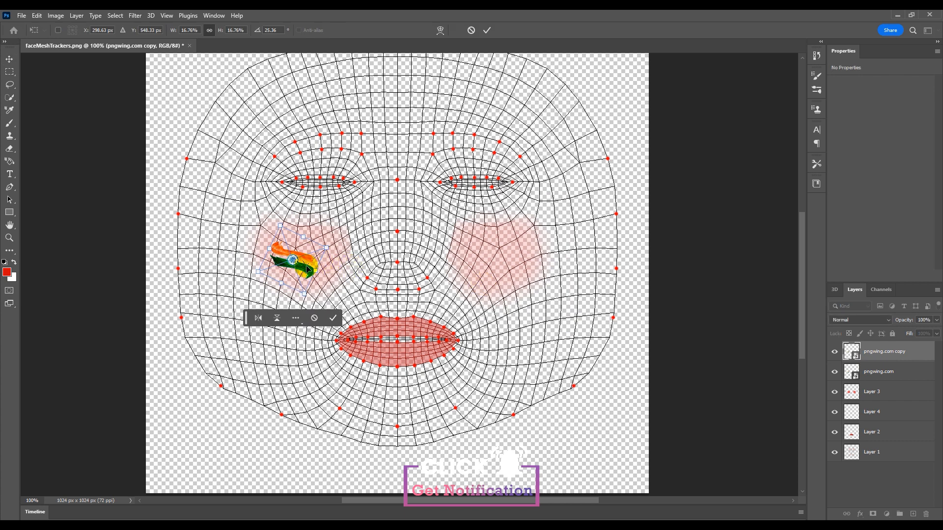
{"action": "right_click", "coordinate": [306, 269]}
{"action": "left_click", "coordinate": [344, 445]}
{"action": "left_click_drag", "start_coordinate": [304, 261], "coordinate": [516, 262]}
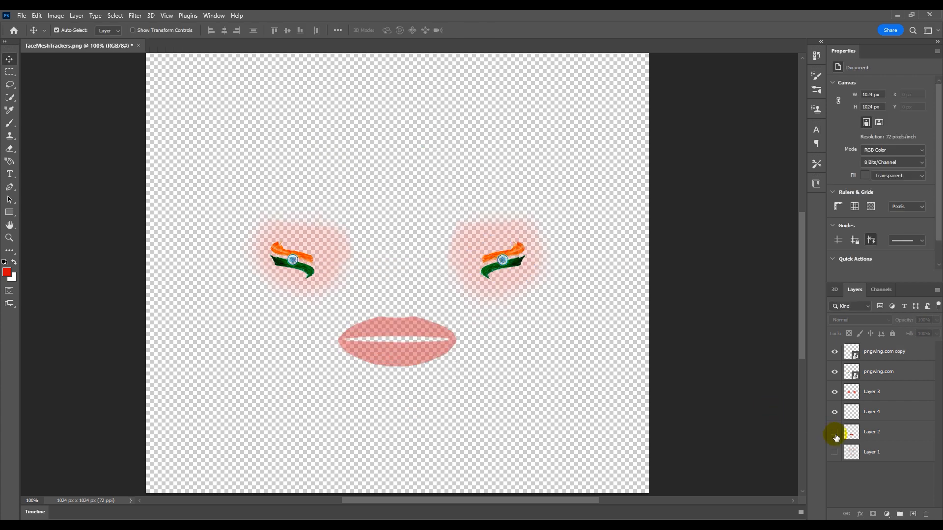
- Hide Layers 2, 4 and 3 and export the two flags as a transparent PNG named flag in the Photo folder
{"action": "left_click", "coordinate": [836, 437]}
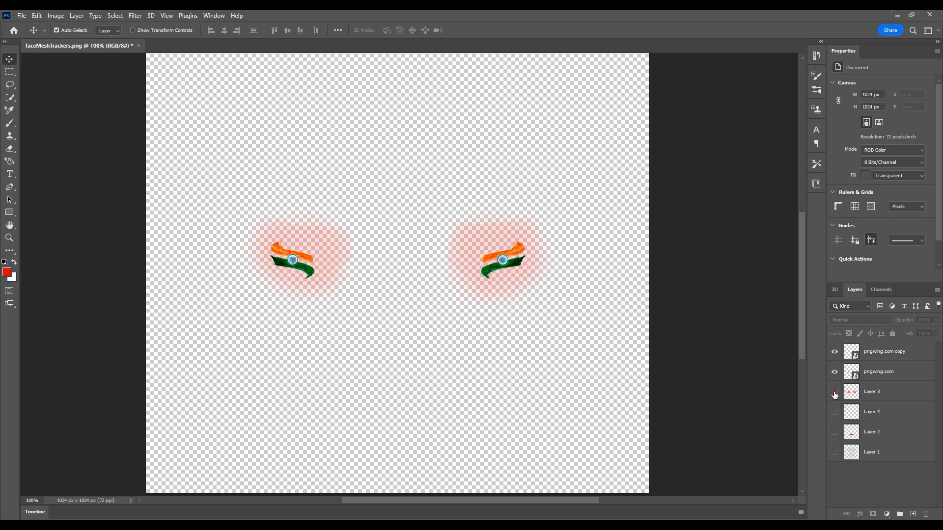
{"action": "left_click", "coordinate": [835, 391]}
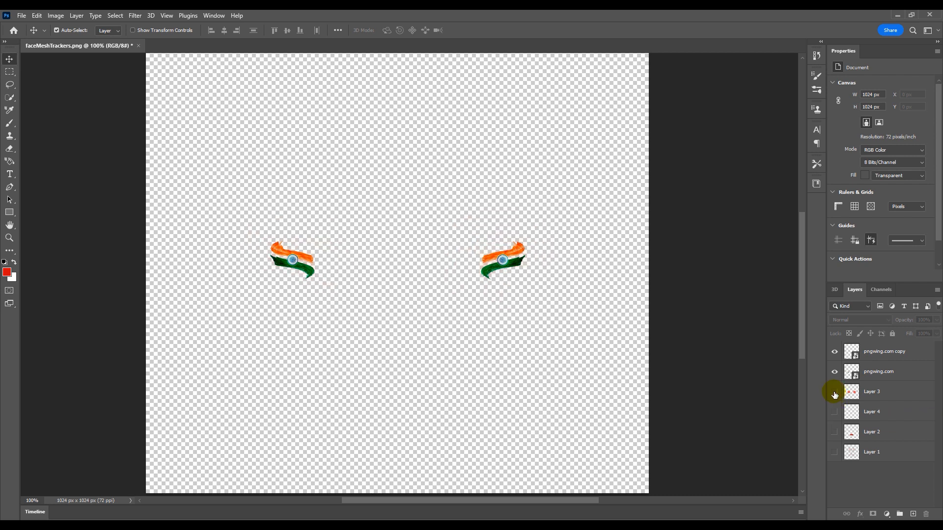
{"action": "left_click", "coordinate": [22, 15]}
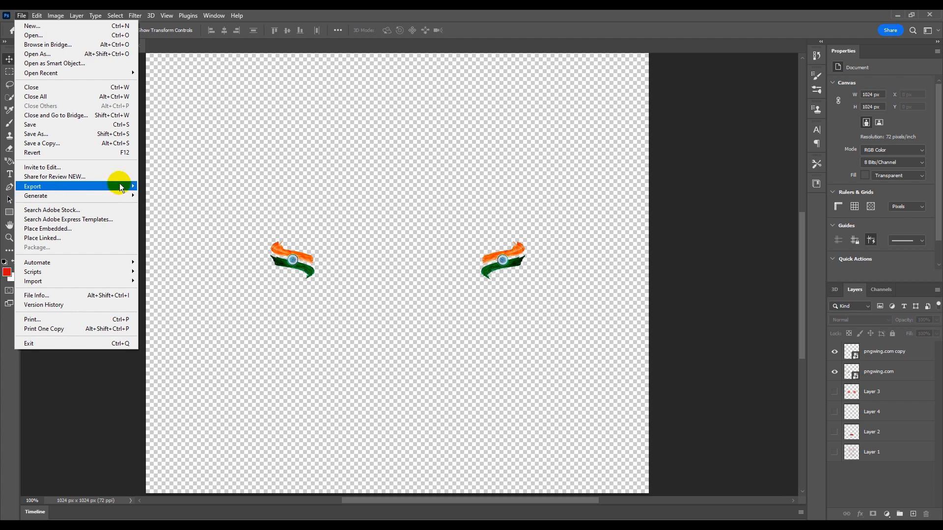
{"action": "mouse_move", "coordinate": [121, 187]}
{"action": "left_click", "coordinate": [169, 193]}
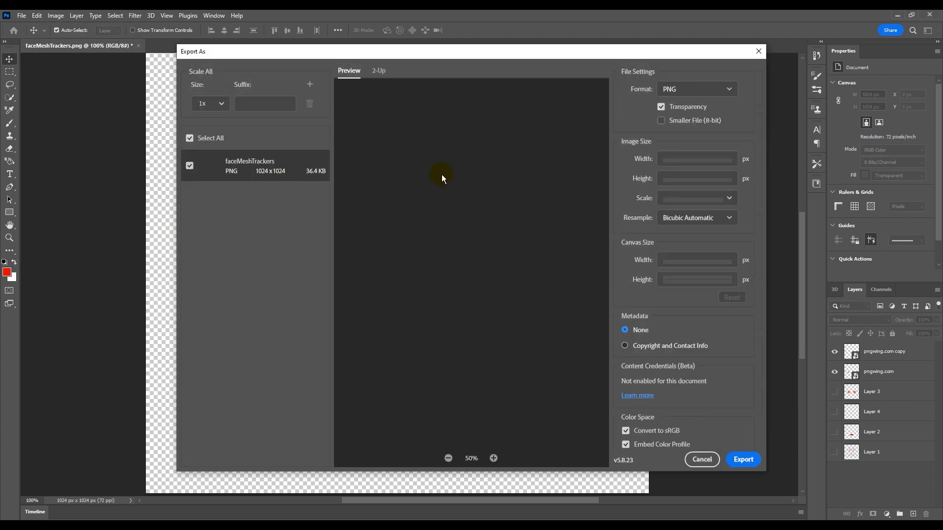
{"action": "left_click", "coordinate": [743, 459]}
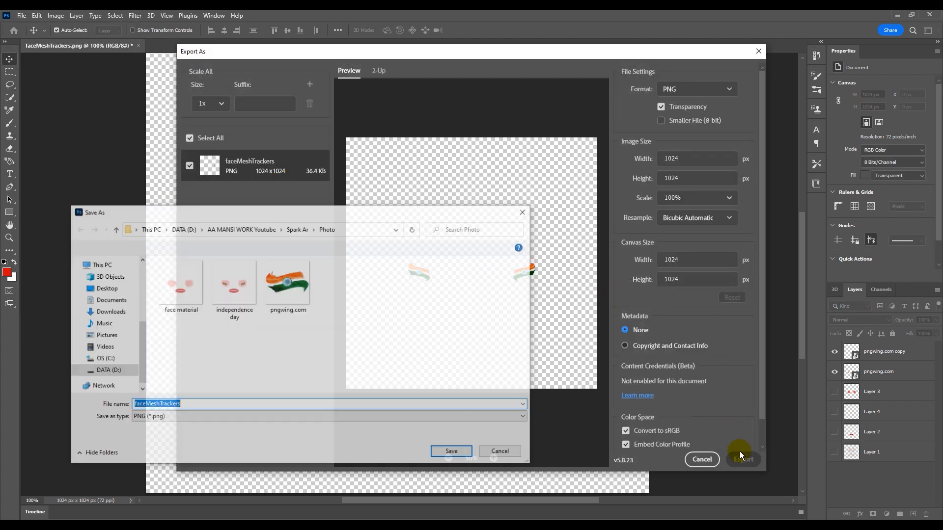
{"action": "left_click", "coordinate": [240, 288]}
{"action": "left_click", "coordinate": [207, 403]}
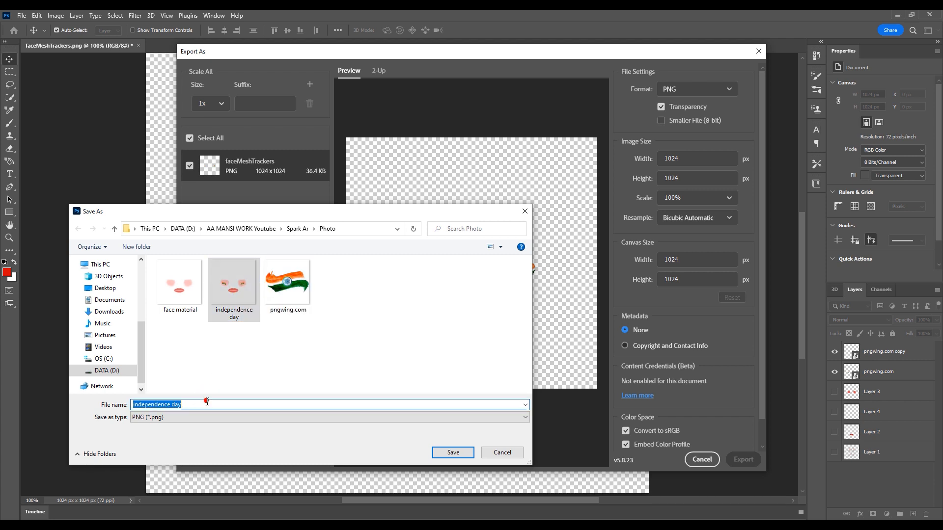
{"action": "type", "text": "flag"}
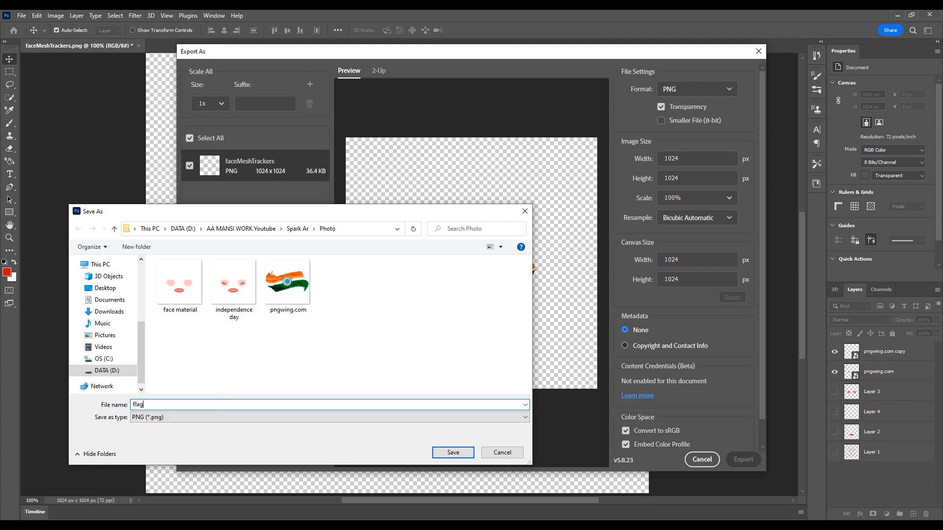
{"action": "left_click", "coordinate": [448, 452]}
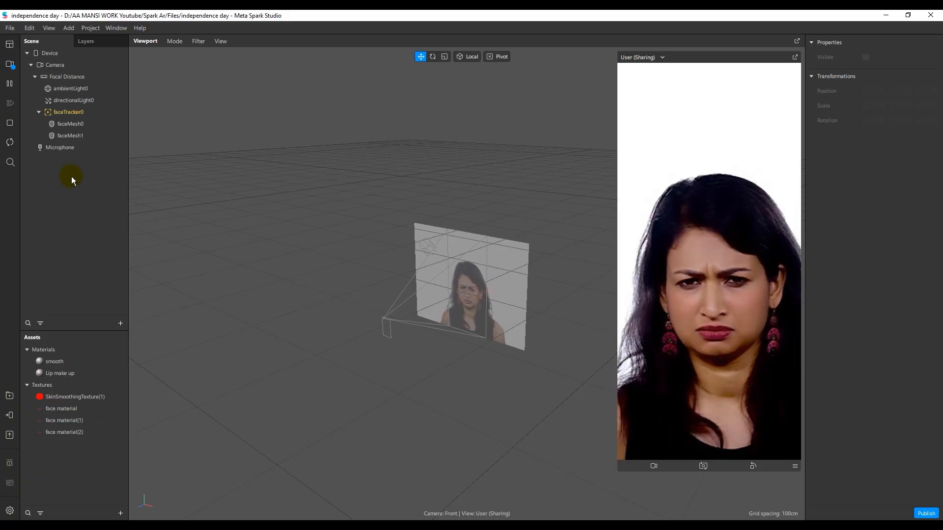
- In Meta Spark Studio, add another face mesh under faceTracker0
{"action": "left_click", "coordinate": [69, 113]}
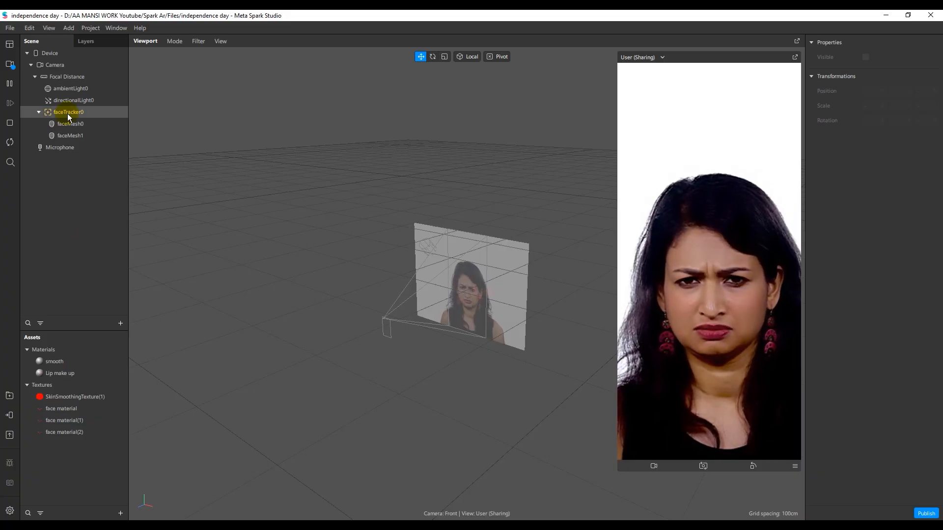
{"action": "right_click", "coordinate": [68, 117]}
{"action": "mouse_move", "coordinate": [88, 124]}
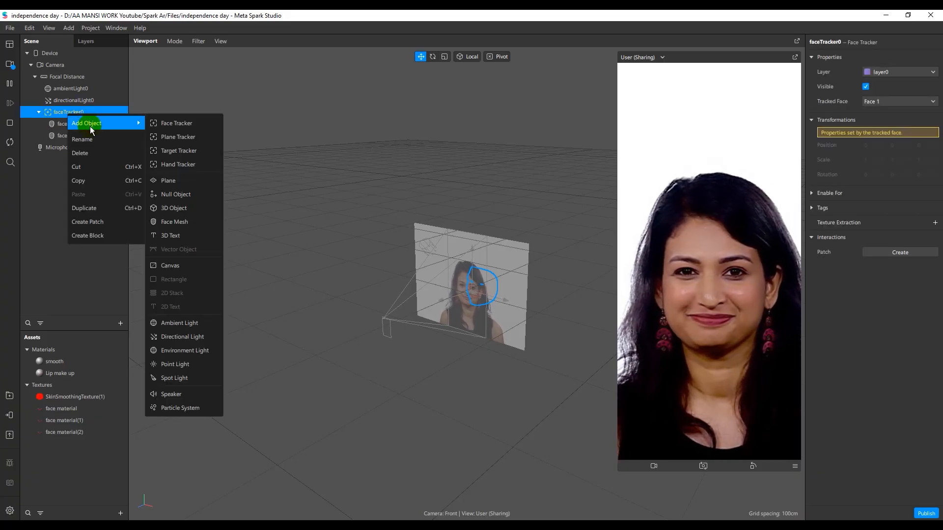
{"action": "left_click", "coordinate": [189, 221]}
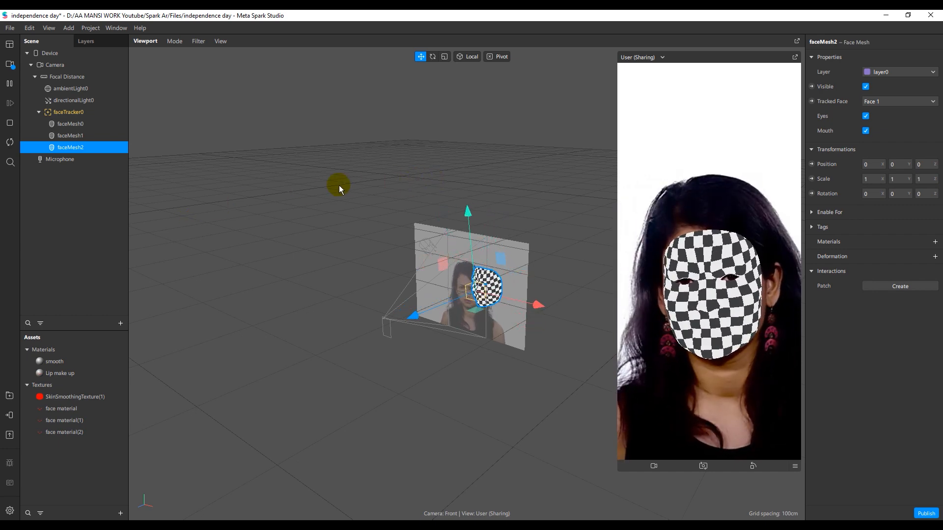
- Create a new material for the added face mesh and rename it flag
{"action": "left_click", "coordinate": [934, 243]}
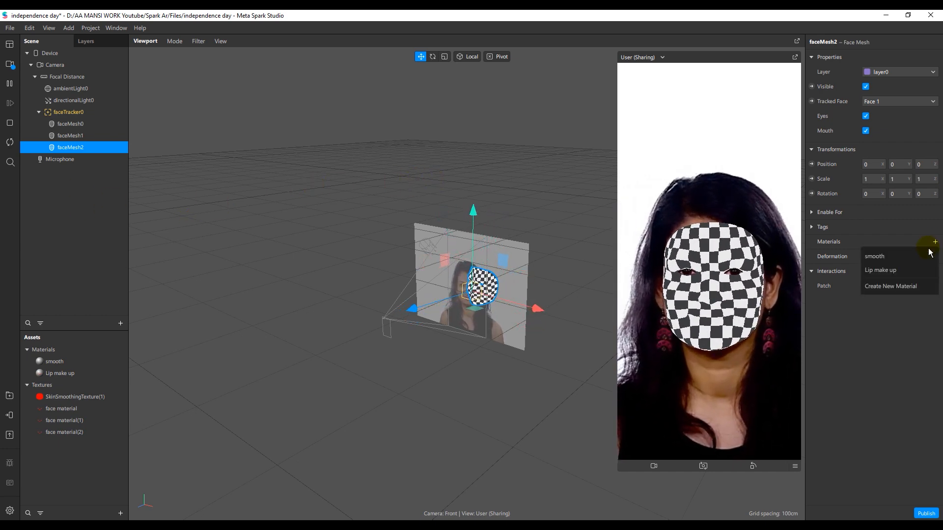
{"action": "left_click", "coordinate": [911, 287]}
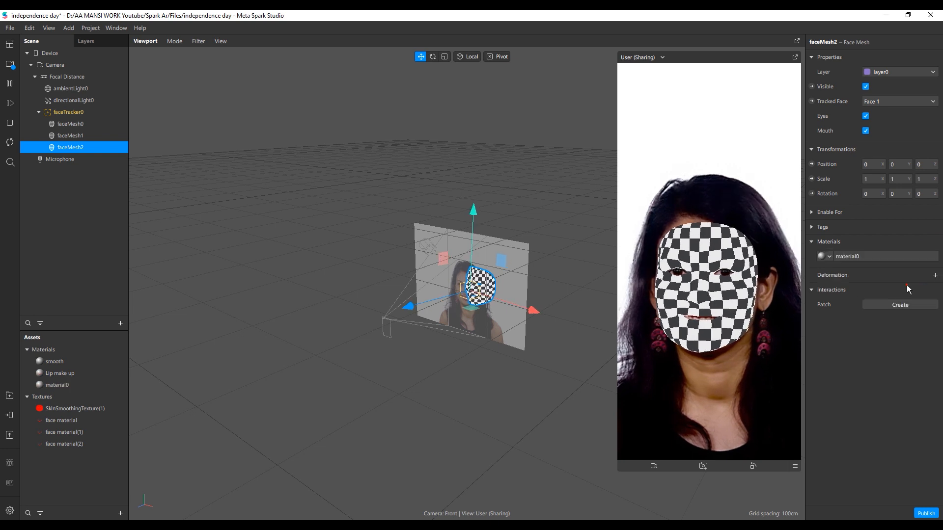
{"action": "left_click", "coordinate": [74, 386]}
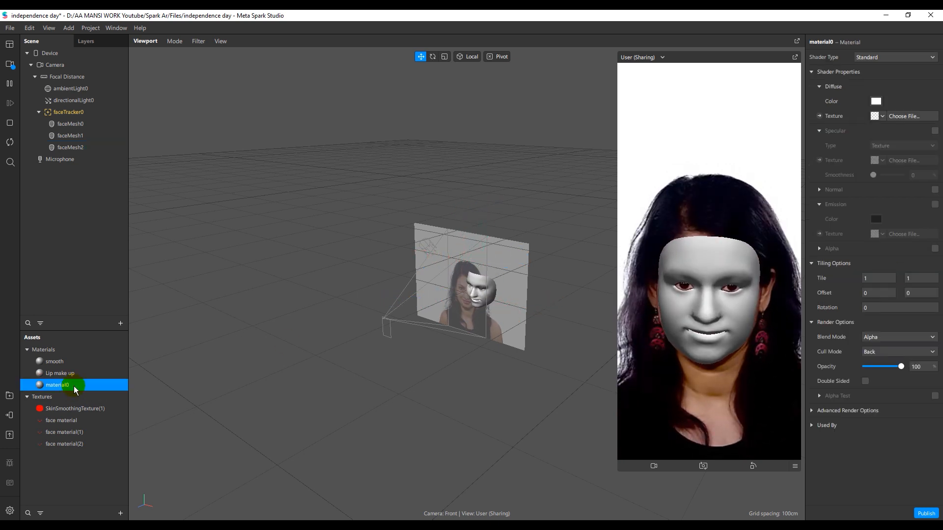
{"action": "left_click", "coordinate": [74, 386]}
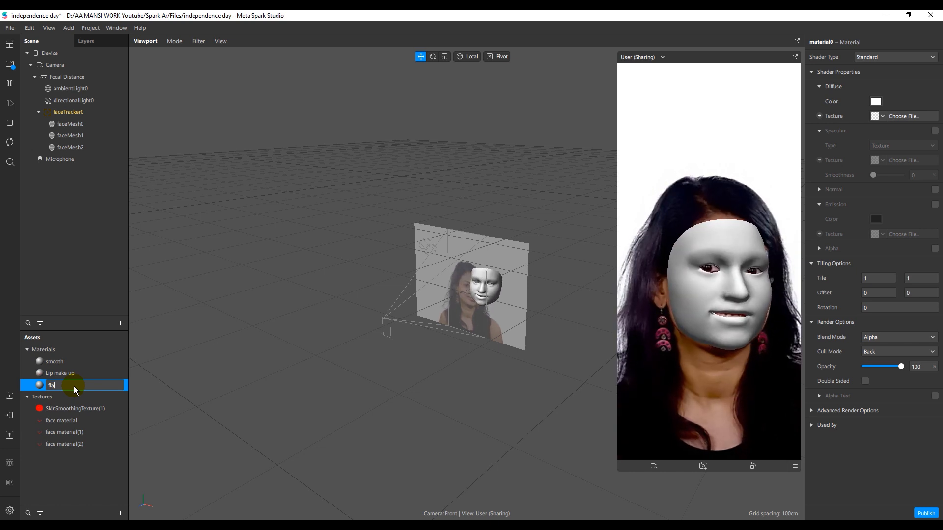
{"action": "key", "text": "Return"}
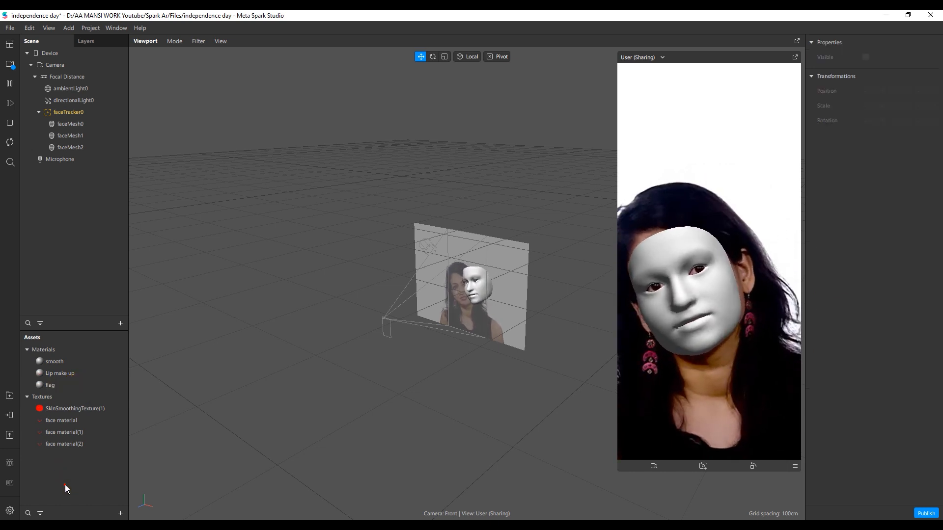
- Import the flag image as the flag material's diffuse texture and enlarge the camera preview
{"action": "left_click", "coordinate": [894, 117]}
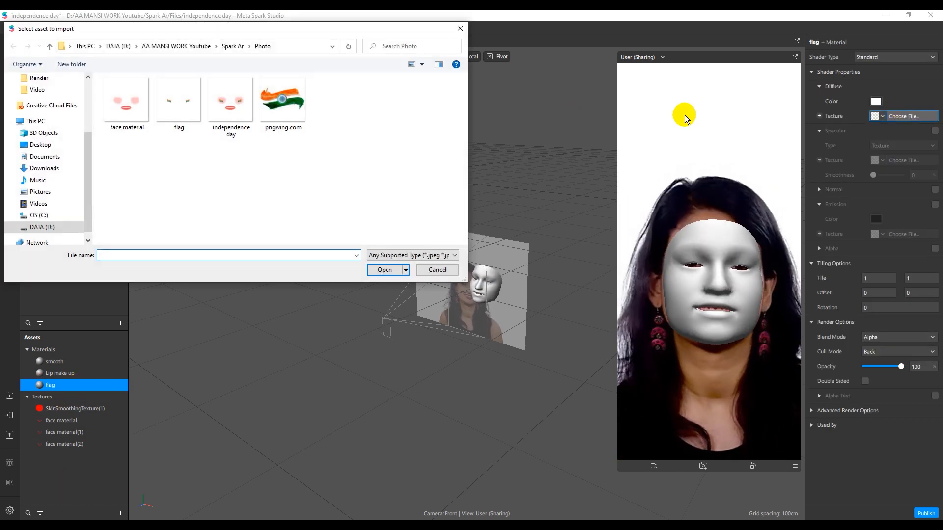
{"action": "left_click", "coordinate": [172, 123]}
{"action": "left_click", "coordinate": [383, 269]}
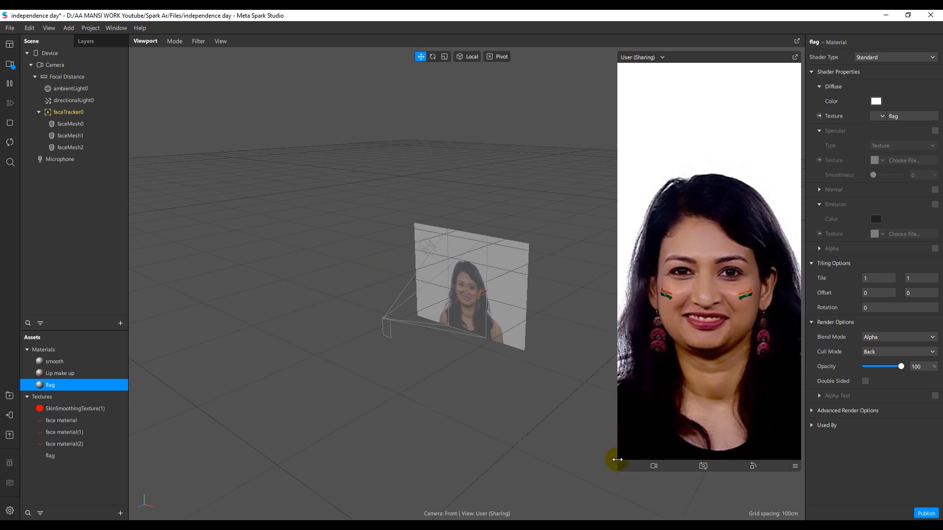
{"action": "left_click_drag", "start_coordinate": [618, 458], "coordinate": [587, 488]}
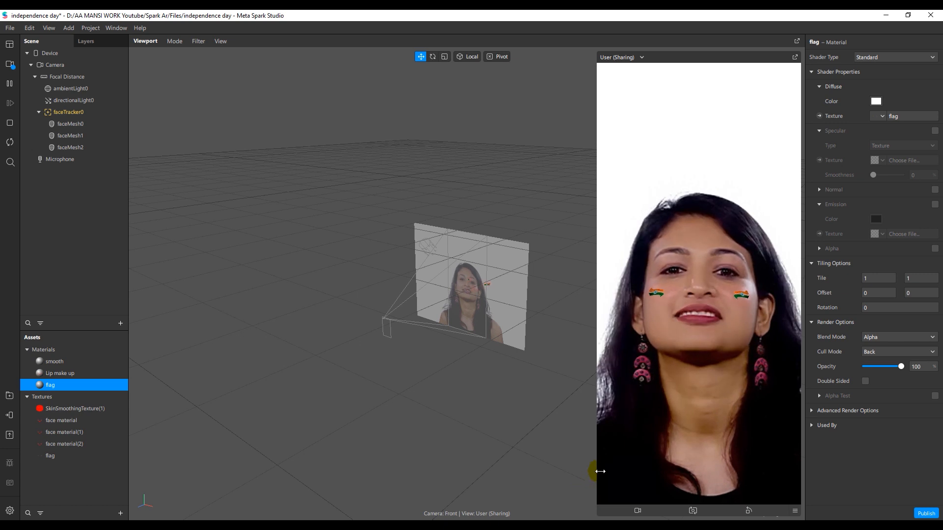
{"action": "left_click_drag", "start_coordinate": [601, 472], "coordinate": [601, 470]}
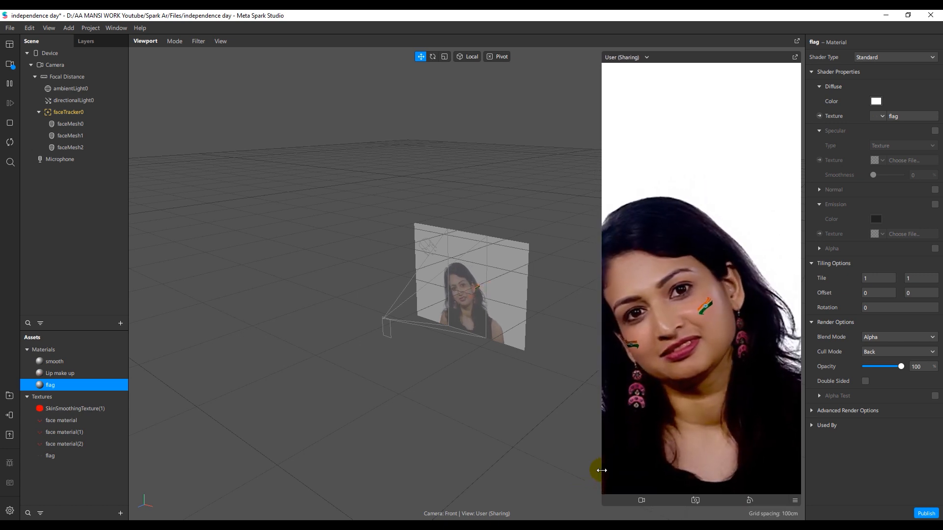
- Change the flag material's shader type to Face paint
{"action": "left_click", "coordinate": [901, 117]}
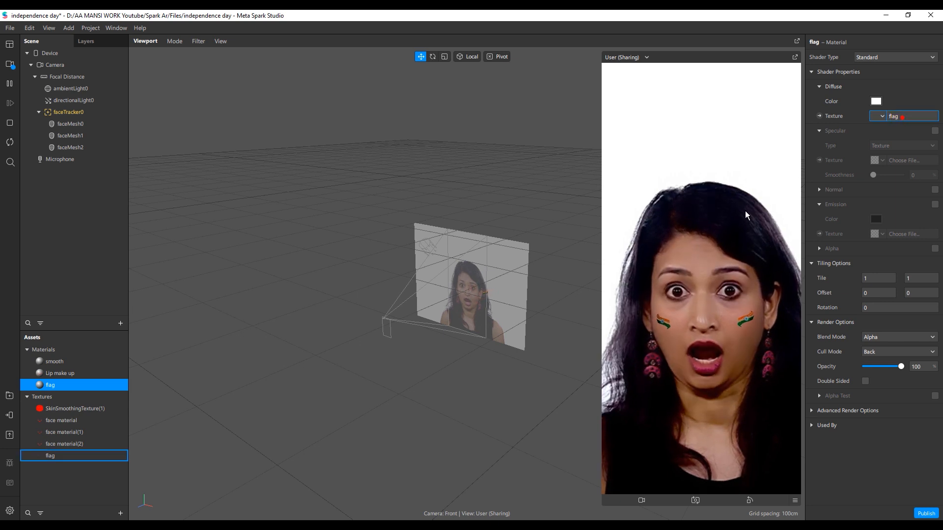
{"action": "left_click", "coordinate": [93, 389]}
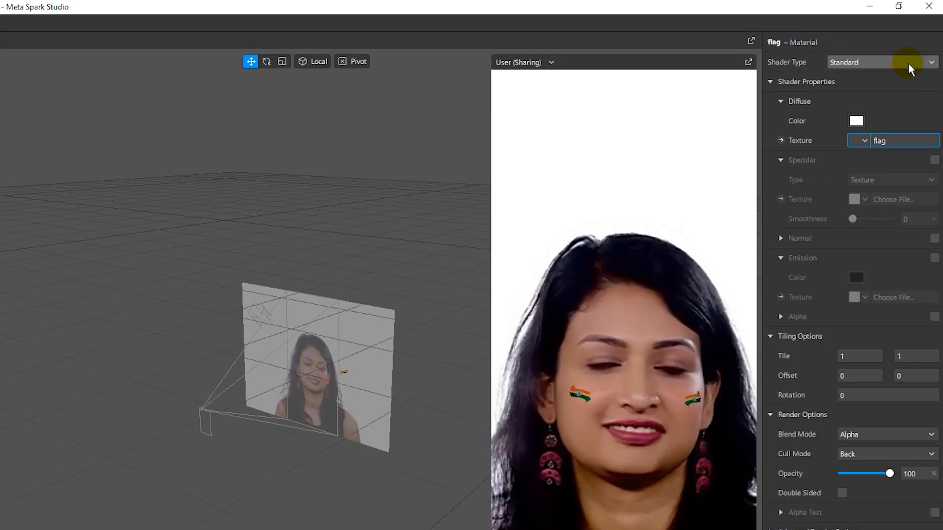
{"action": "left_click", "coordinate": [915, 57]}
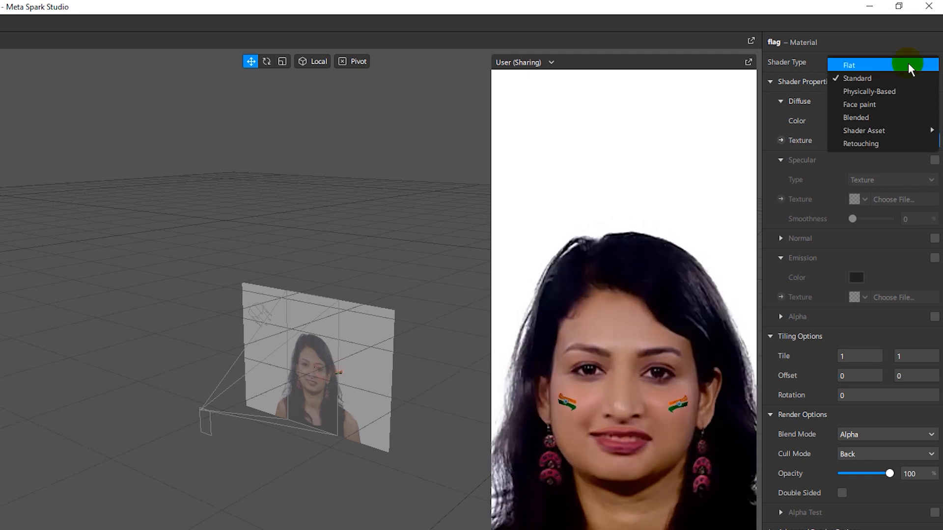
{"action": "left_click", "coordinate": [909, 103]}
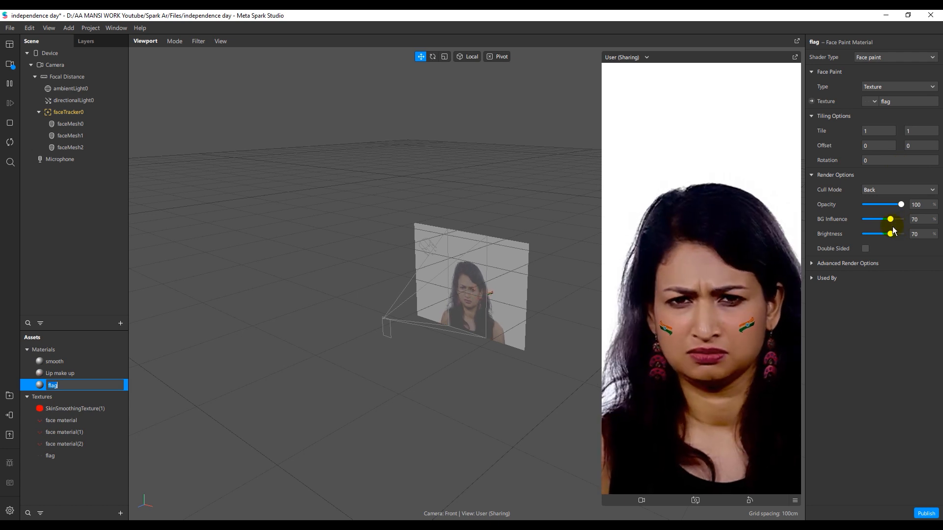
{"action": "left_click_drag", "start_coordinate": [890, 234], "coordinate": [890, 235]}
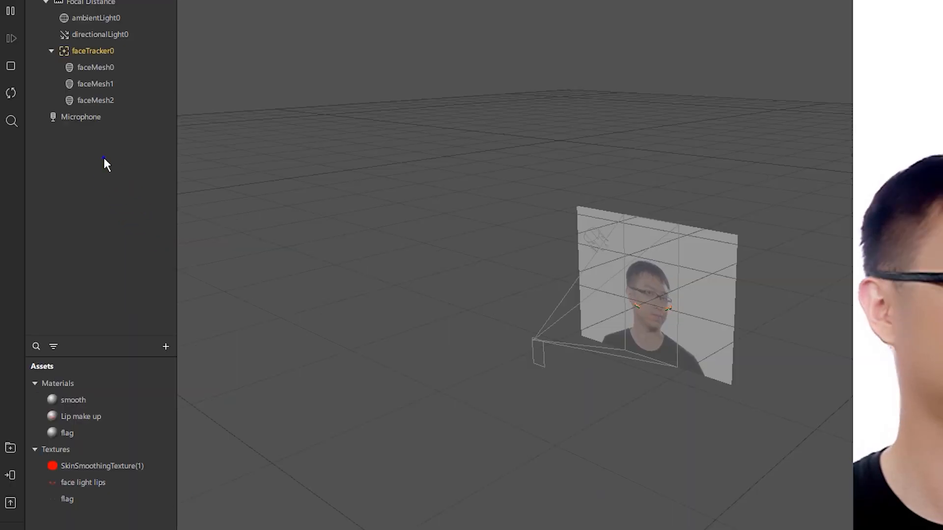
- Add a plane object to the scene under the camera's focal distance
{"action": "right_click", "coordinate": [76, 189]}
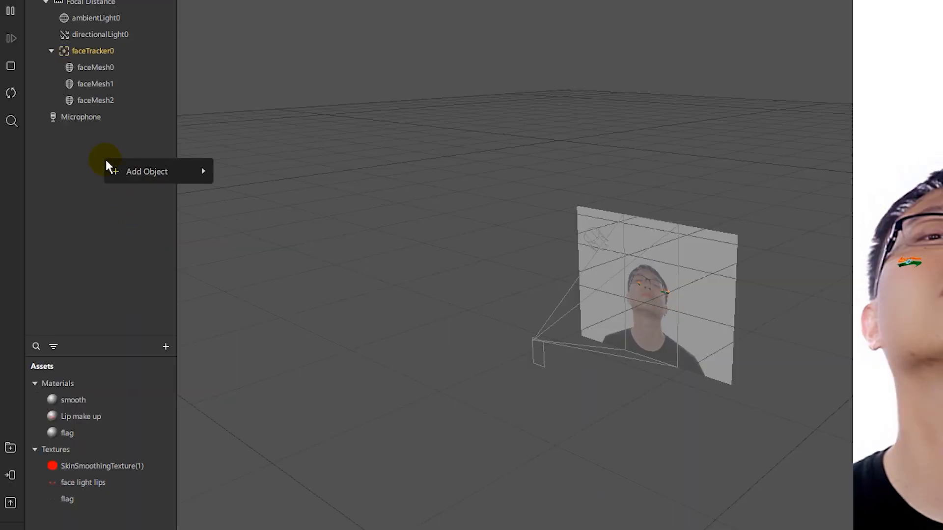
{"action": "mouse_move", "coordinate": [89, 196]}
{"action": "left_click", "coordinate": [273, 278]}
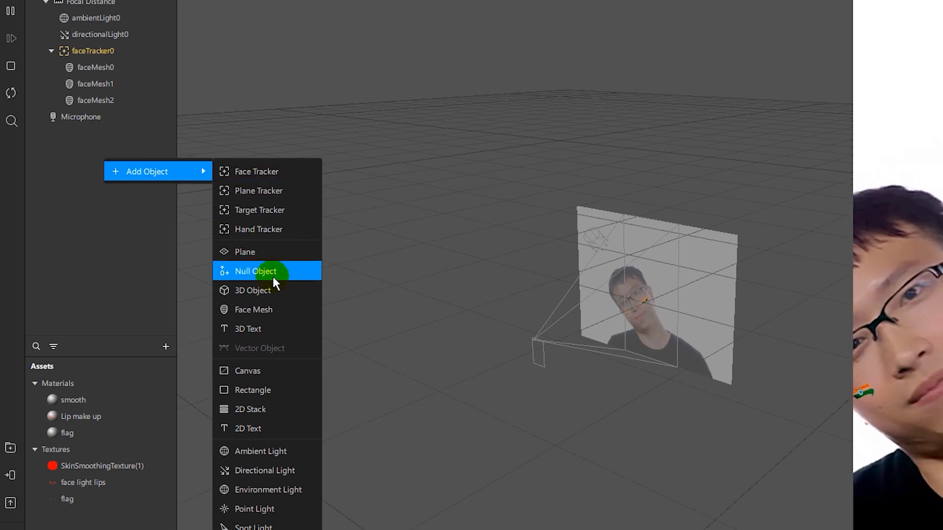
{"action": "left_click", "coordinate": [272, 254]}
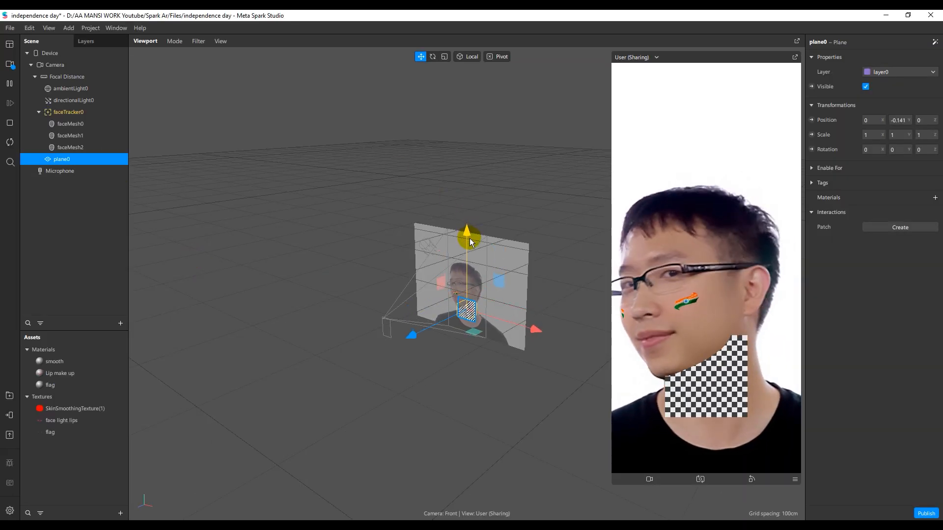
- Move the plane below the chin and toward the camera, to about -0.186 in Y and 0.024 in Z
{"action": "left_click_drag", "start_coordinate": [470, 248], "coordinate": [469, 245]}
{"action": "left_click_drag", "start_coordinate": [414, 344], "coordinate": [408, 347]}
{"action": "left_click_drag", "start_coordinate": [464, 246], "coordinate": [464, 246]}
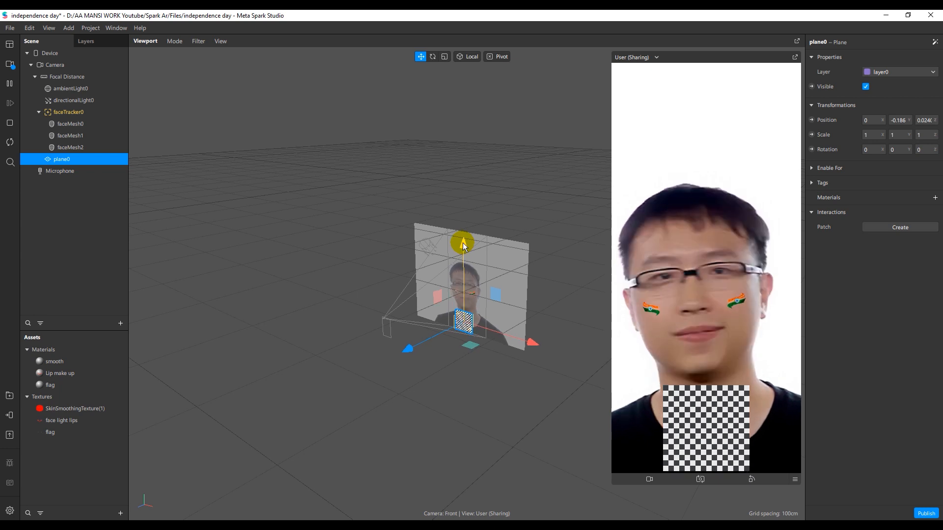
- Stretch the plane across the preview width, scaling it to about 2.2 in X and 1.13 in Y
{"action": "left_click", "coordinate": [432, 56]}
{"action": "left_click", "coordinate": [445, 56]}
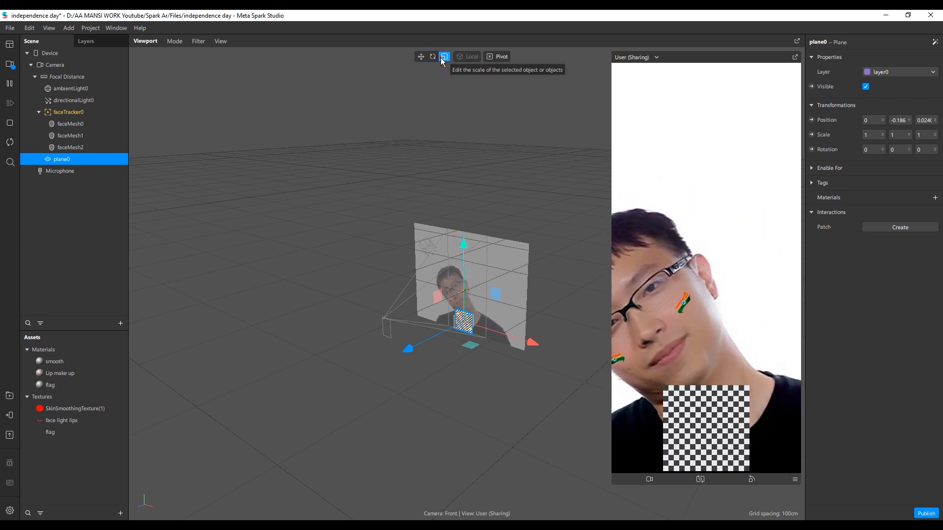
{"action": "left_click_drag", "start_coordinate": [497, 296], "coordinate": [493, 294]}
{"action": "left_click_drag", "start_coordinate": [529, 342], "coordinate": [623, 374]}
{"action": "mouse_move", "coordinate": [463, 248]}
{"action": "left_mouse_down"}
{"action": "mouse_move", "coordinate": [463, 234]}
{"action": "mouse_move", "coordinate": [462, 243]}
{"action": "left_mouse_up"}
- Shift the plane up and closer to the camera, to about -0.173 in Y and 0.041 in Z
{"action": "left_click", "coordinate": [420, 56]}
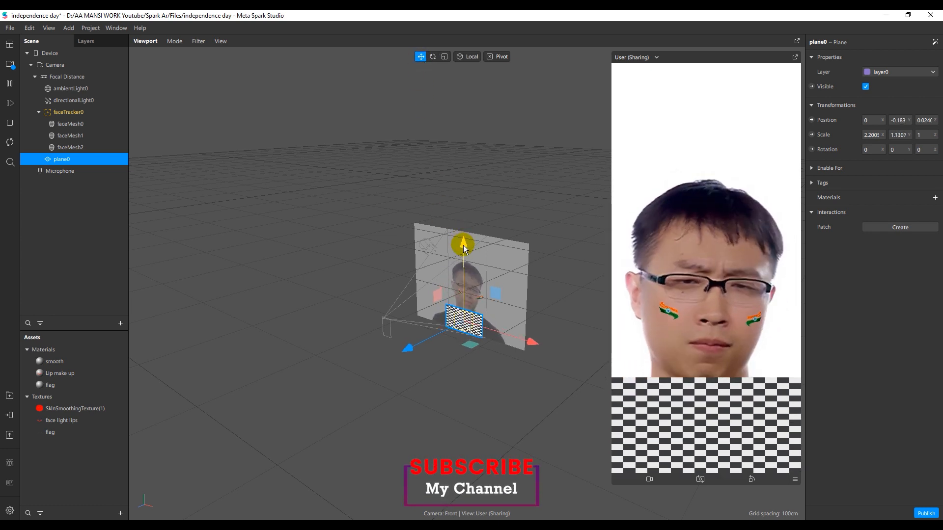
{"action": "left_click_drag", "start_coordinate": [407, 349], "coordinate": [403, 351]}
{"action": "left_click_drag", "start_coordinate": [460, 242], "coordinate": [460, 239]}
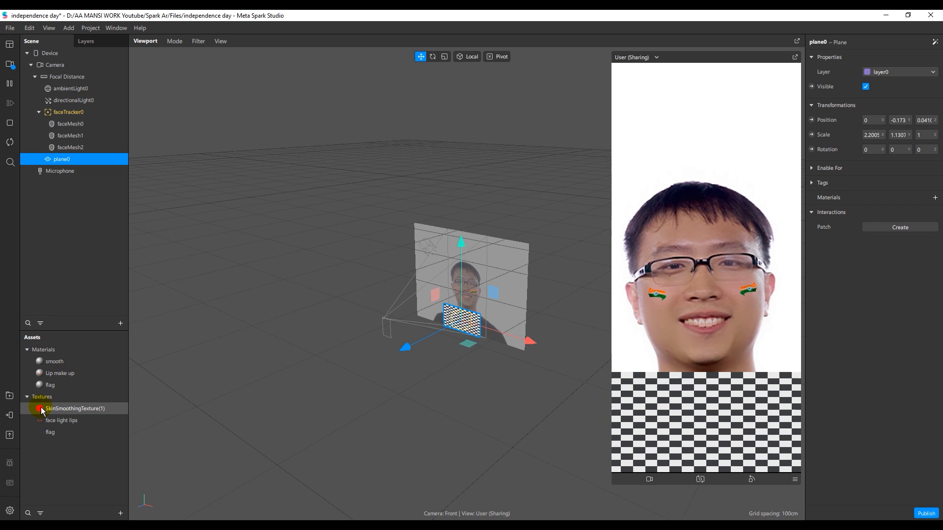
- Create a new material for the plane and rename it 15 August
{"action": "left_click", "coordinate": [934, 198]}
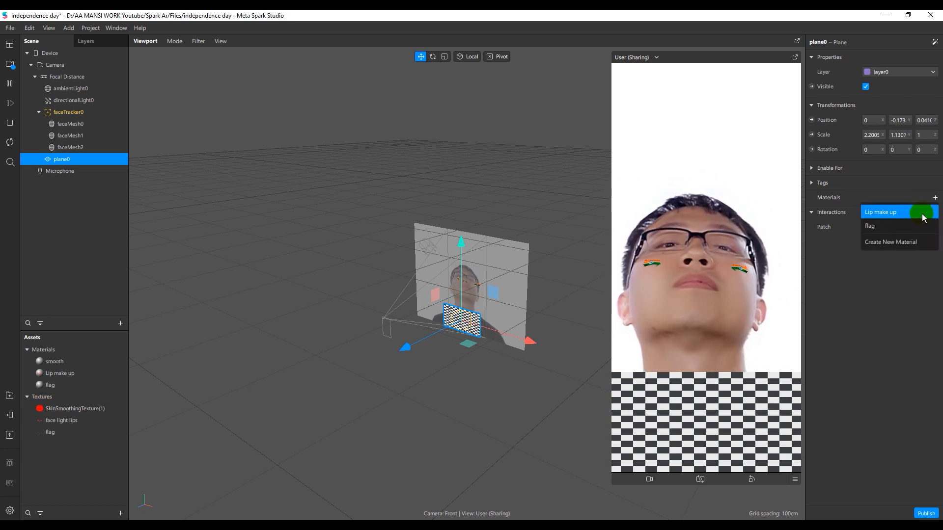
{"action": "left_click", "coordinate": [908, 242]}
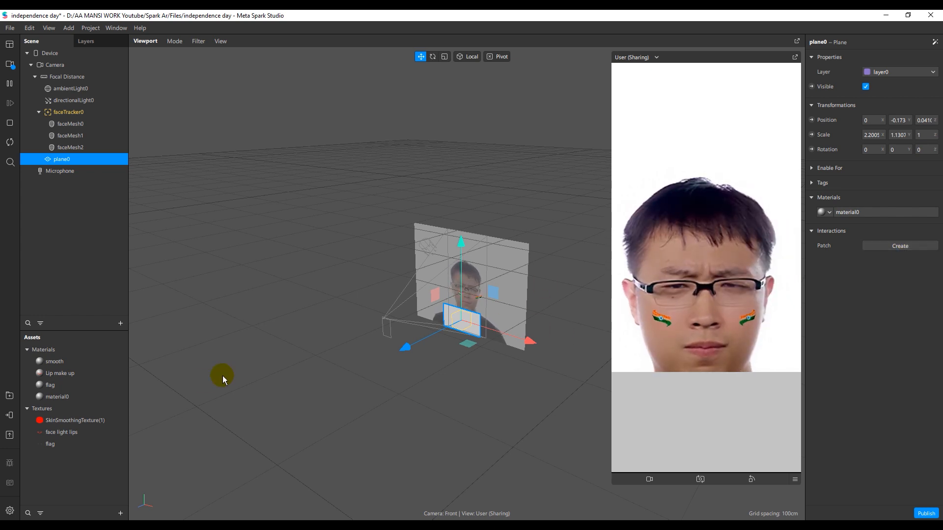
{"action": "left_click", "coordinate": [68, 399]}
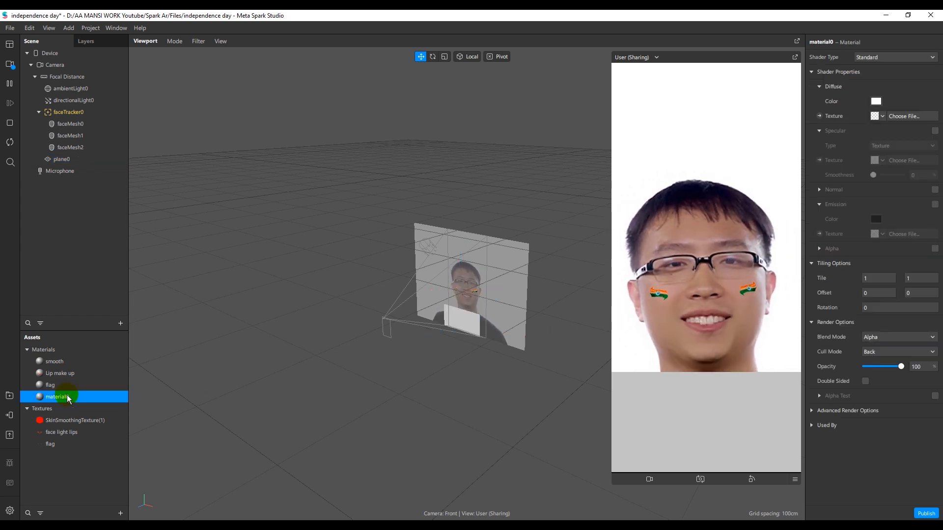
{"action": "double_click", "coordinate": [68, 397]}
{"action": "key", "text": "BackSpace"}
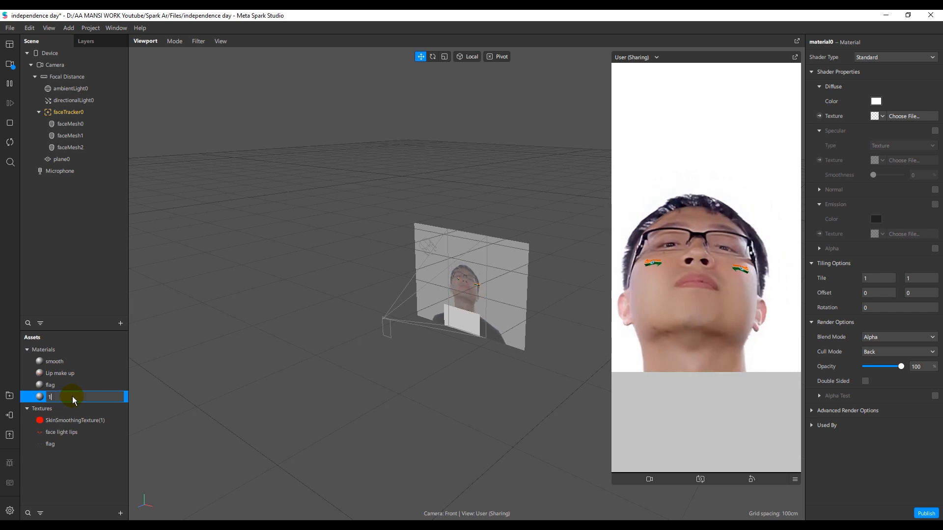
{"action": "type", "text": "1"}
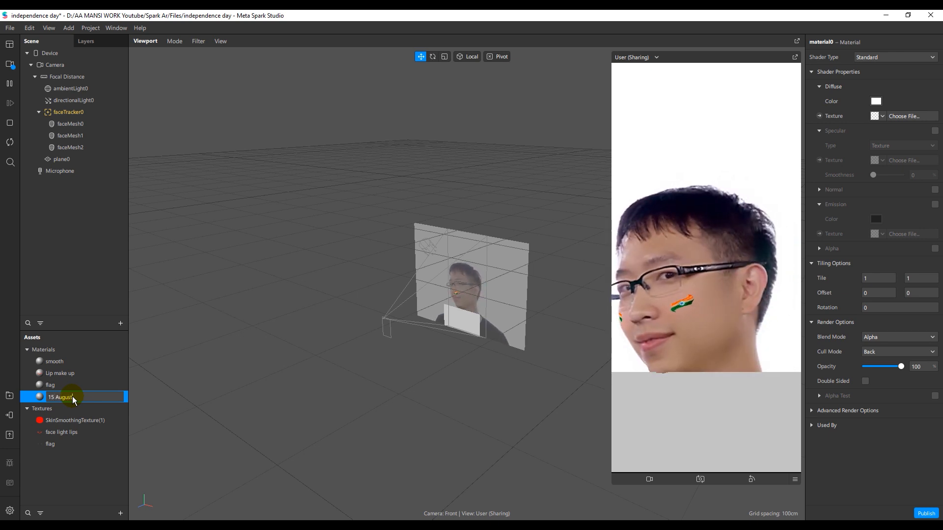
{"action": "left_click", "coordinate": [82, 476]}
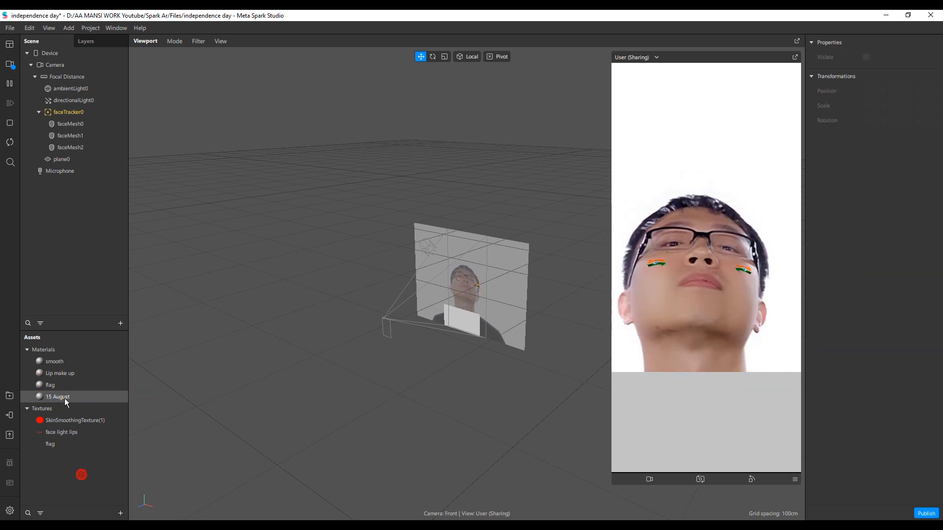
- Import the 15 aug image as the diffuse texture of the 15 August material
{"action": "left_click", "coordinate": [64, 398]}
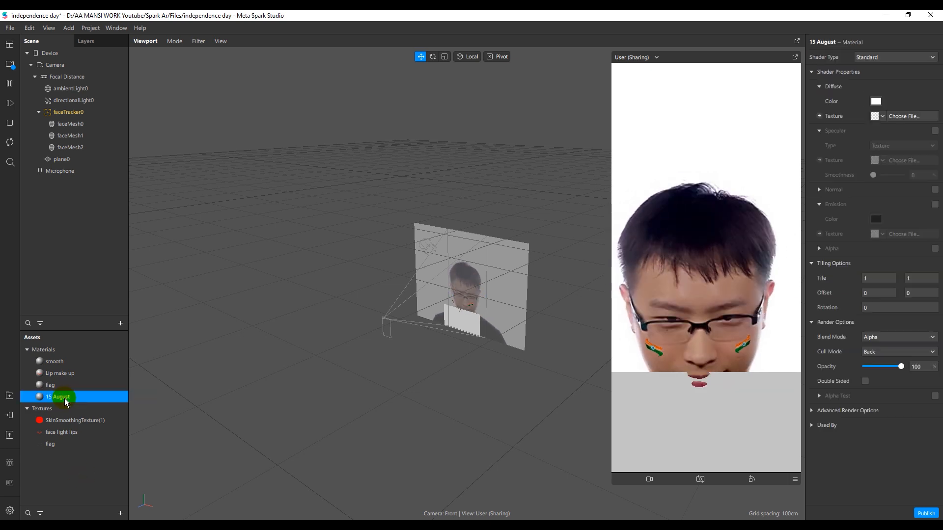
{"action": "left_click", "coordinate": [903, 120]}
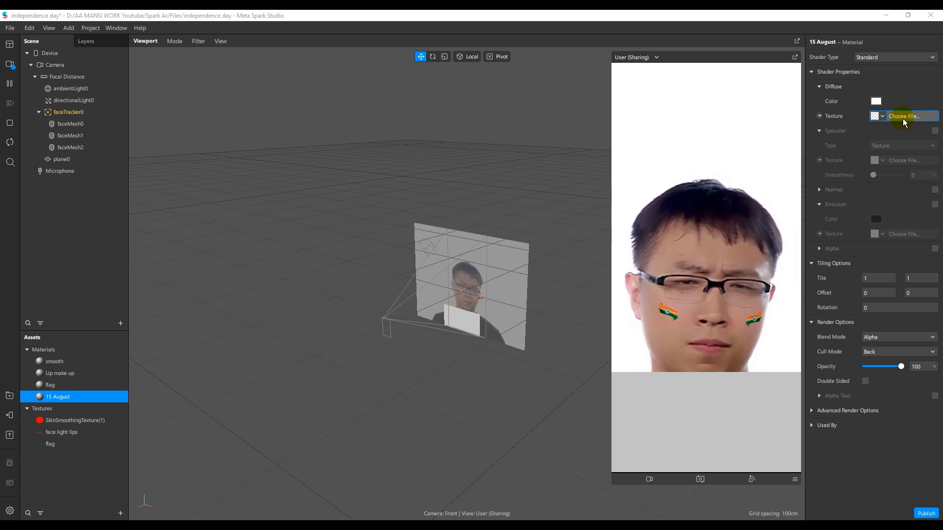
{"action": "left_click", "coordinate": [179, 103]}
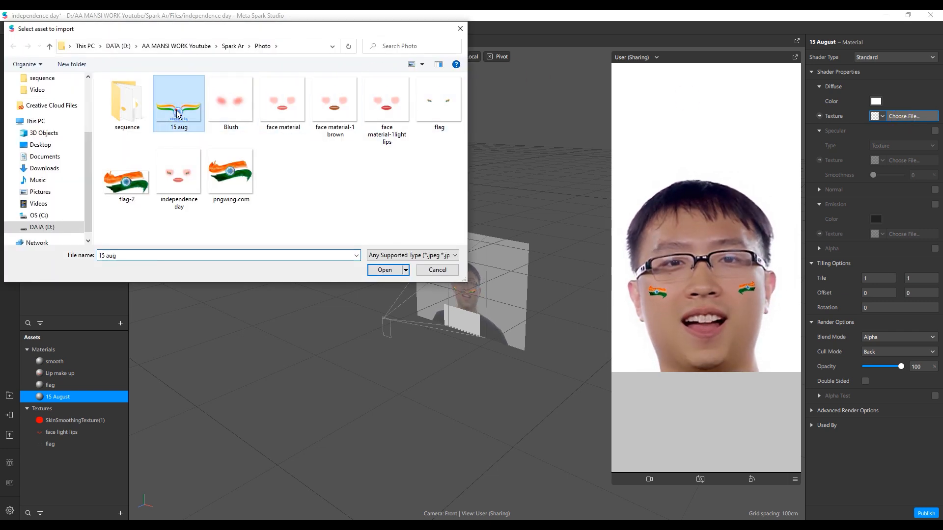
{"action": "left_click", "coordinate": [381, 269]}
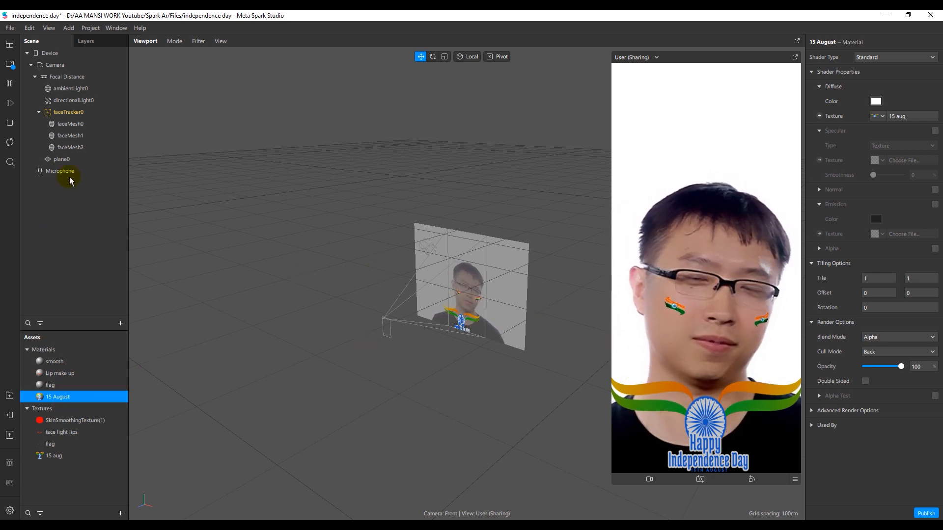
- Shrink the plane proportionally to a scale of about 1.96 by 1.01 and lower it to about -0.174 in Y
{"action": "left_click", "coordinate": [70, 160]}
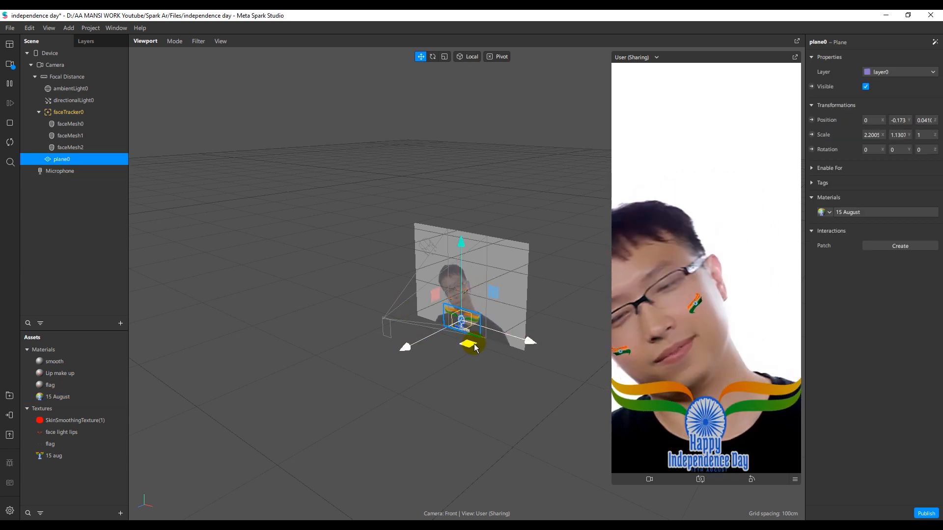
{"action": "key", "text": "r"}
{"action": "left_click_drag", "start_coordinate": [525, 339], "coordinate": [515, 337]}
{"action": "key", "text": "ctrl+z"}
{"action": "left_click_drag", "start_coordinate": [493, 295], "coordinate": [488, 297]}
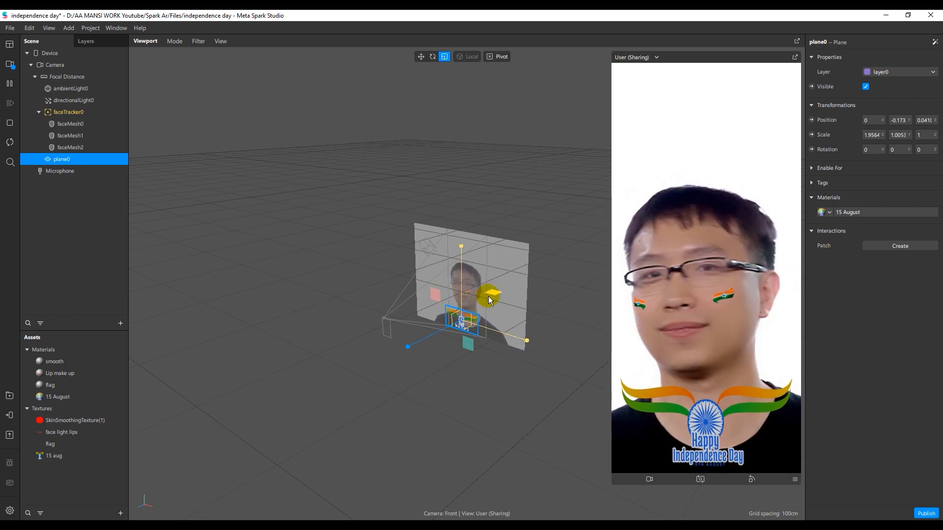
{"action": "left_click", "coordinate": [420, 56]}
{"action": "left_click_drag", "start_coordinate": [464, 242], "coordinate": [465, 247]}
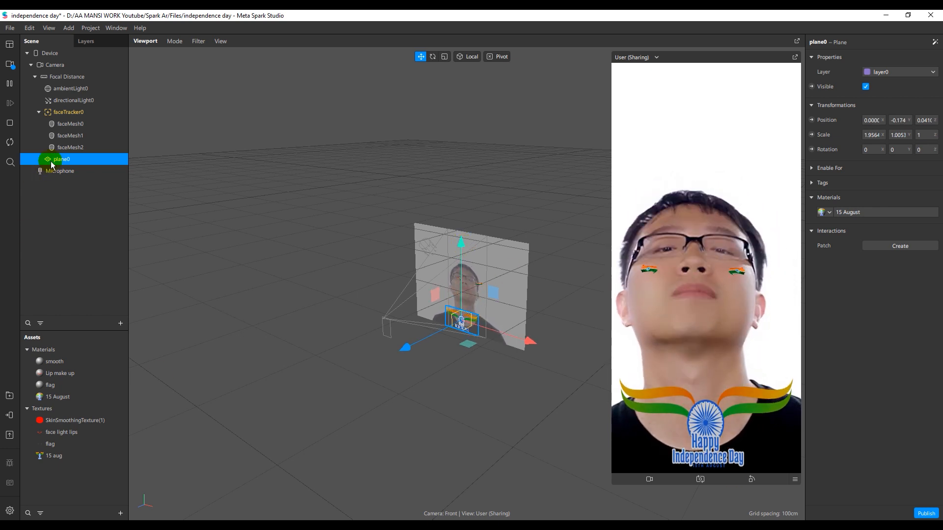
- Widen and flatten the plane to a scale of about 2.02 in X and 0.87 in Y
{"action": "left_click", "coordinate": [445, 56]}
{"action": "left_click_drag", "start_coordinate": [527, 340], "coordinate": [532, 341]}
{"action": "left_click_drag", "start_coordinate": [494, 293], "coordinate": [492, 294]}
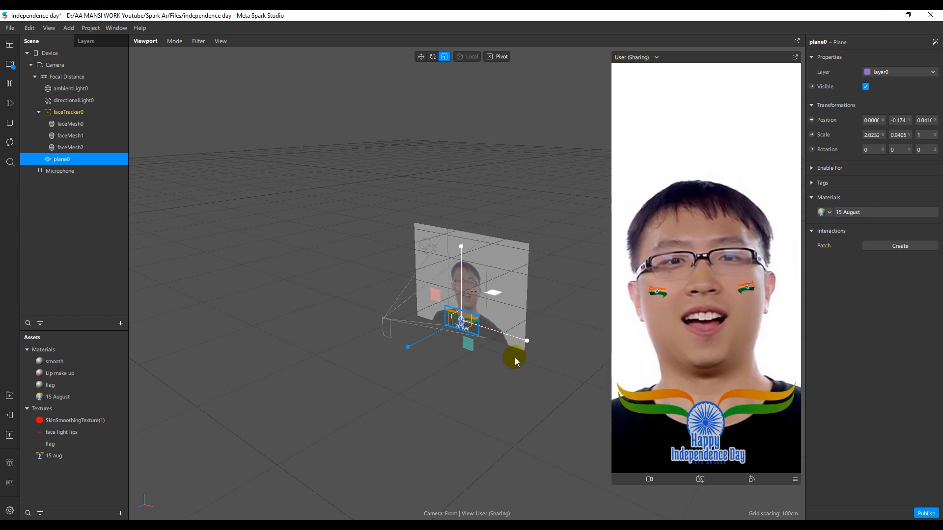
{"action": "left_click_drag", "start_coordinate": [526, 339], "coordinate": [532, 341]}
{"action": "mouse_move", "coordinate": [493, 293]}
{"action": "left_mouse_down"}
{"action": "mouse_move", "coordinate": [483, 293]}
{"action": "mouse_move", "coordinate": [490, 296]}
{"action": "left_mouse_up"}
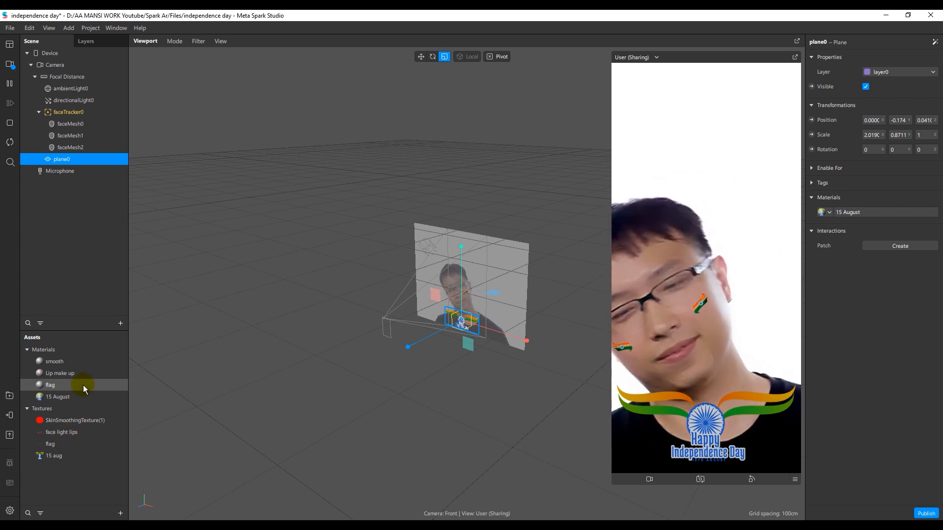
- Set the 15 aug texture's compression to None for iOS, Android and Older Android
{"action": "left_click", "coordinate": [64, 459]}
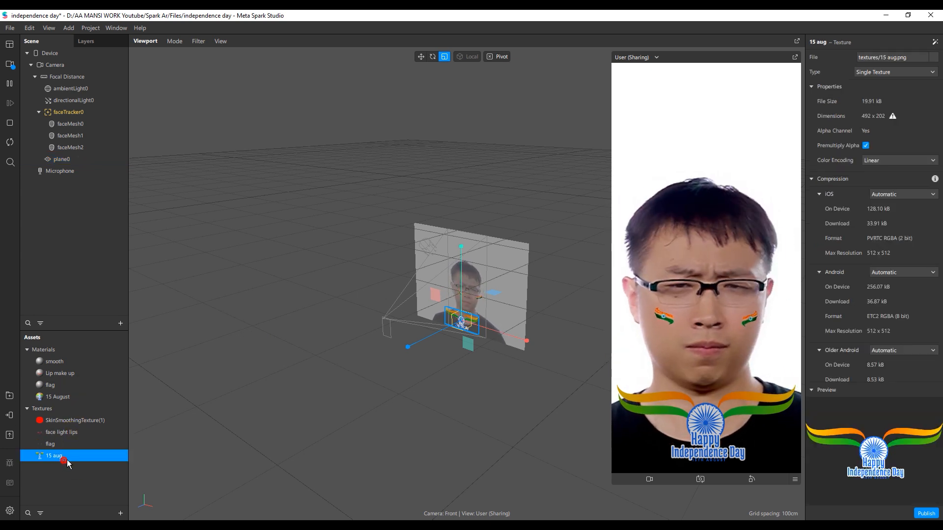
{"action": "left_click", "coordinate": [898, 195]}
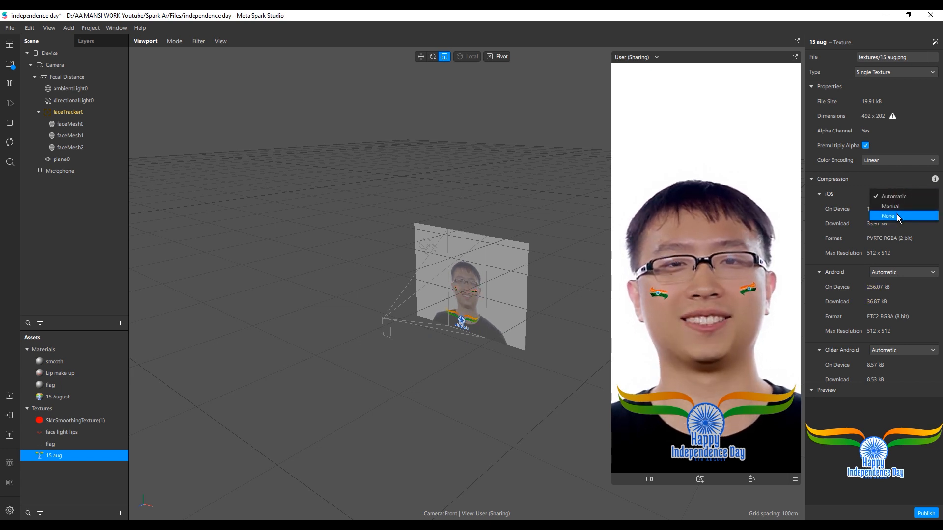
{"action": "left_click", "coordinate": [897, 216]}
{"action": "left_click", "coordinate": [898, 243]}
{"action": "left_click", "coordinate": [892, 266]}
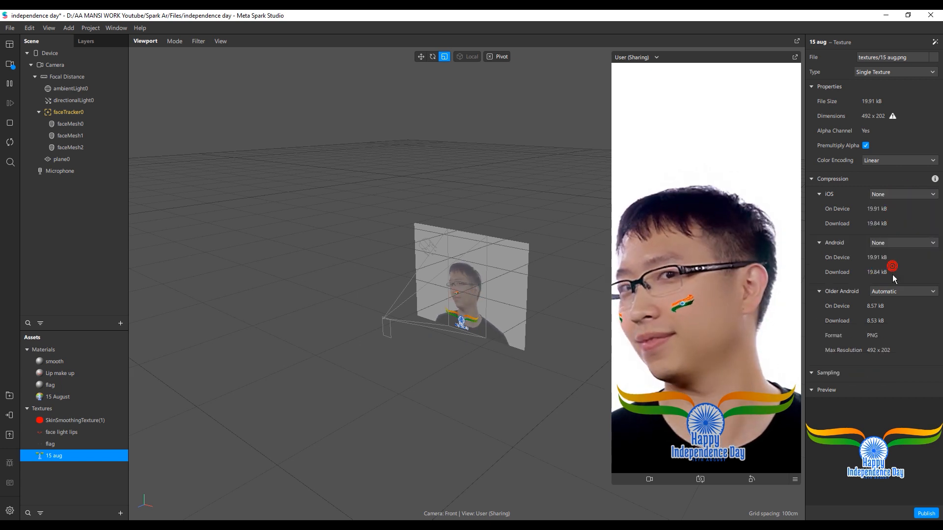
{"action": "left_click", "coordinate": [898, 293]}
{"action": "left_click", "coordinate": [896, 314]}
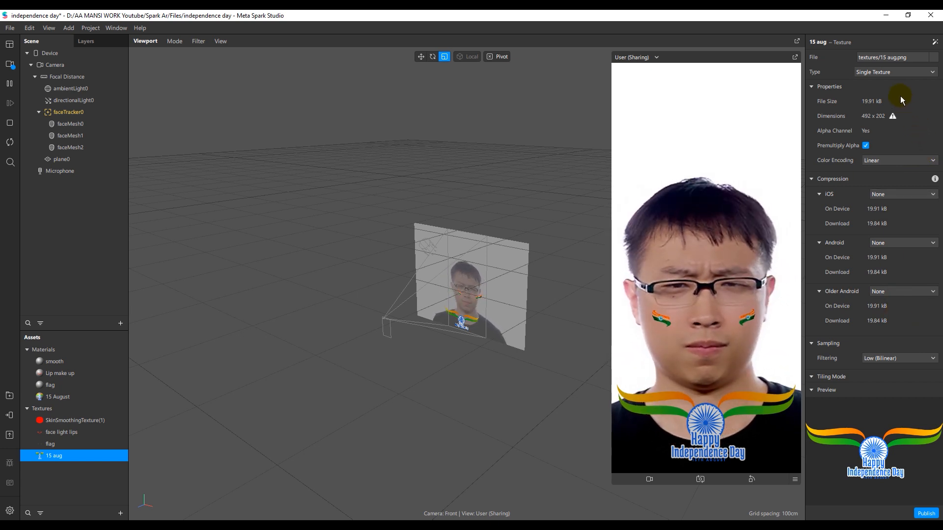
{"action": "left_click", "coordinate": [70, 163]}
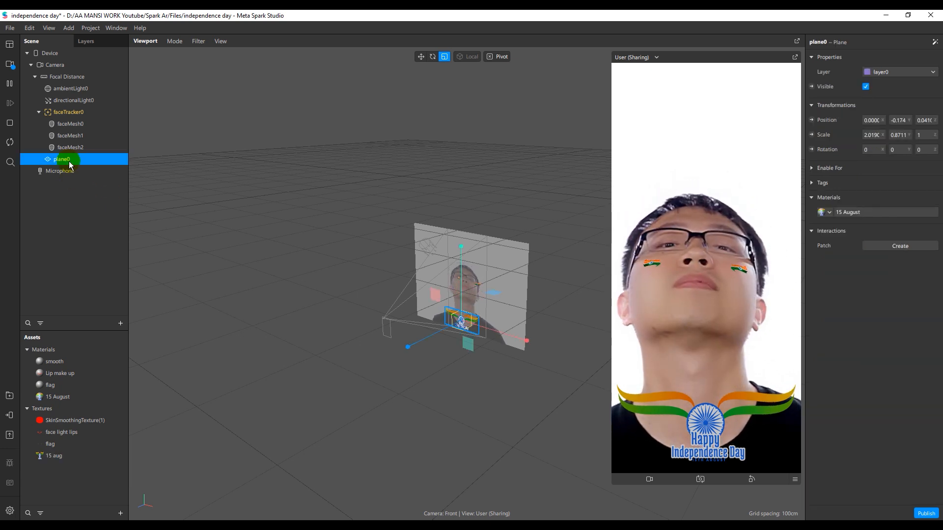
{"action": "left_click", "coordinate": [76, 456]}
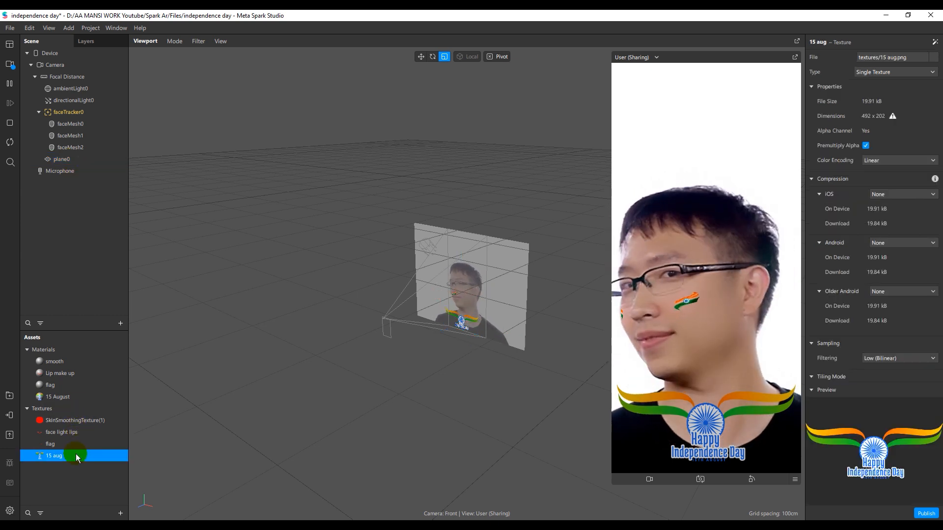
{"action": "left_click", "coordinate": [756, 426]}
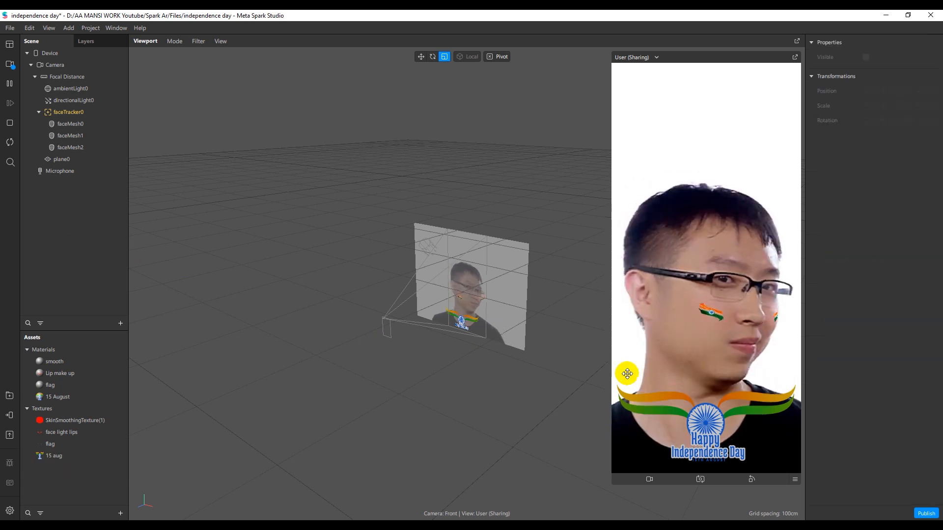
- Add another ambient light to the scene
{"action": "right_click", "coordinate": [74, 202]}
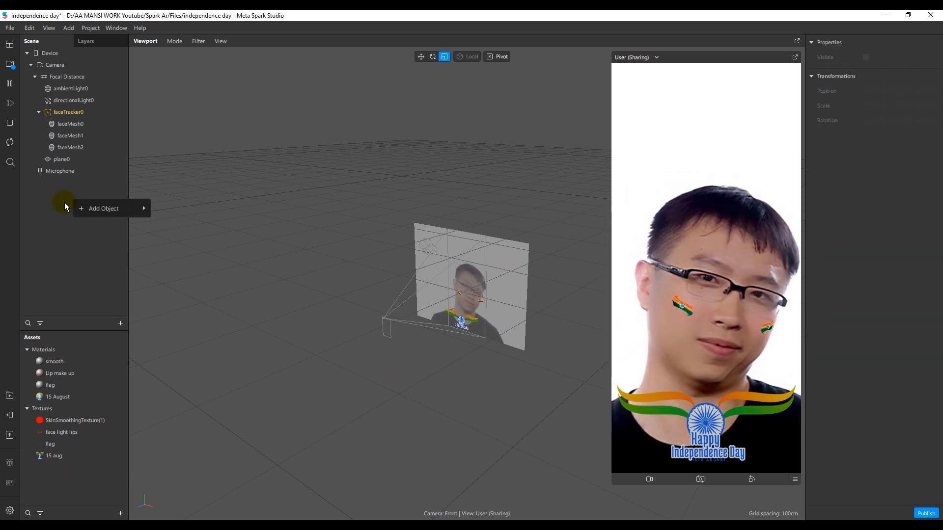
{"action": "left_click", "coordinate": [87, 209]}
{"action": "left_click", "coordinate": [167, 408]}
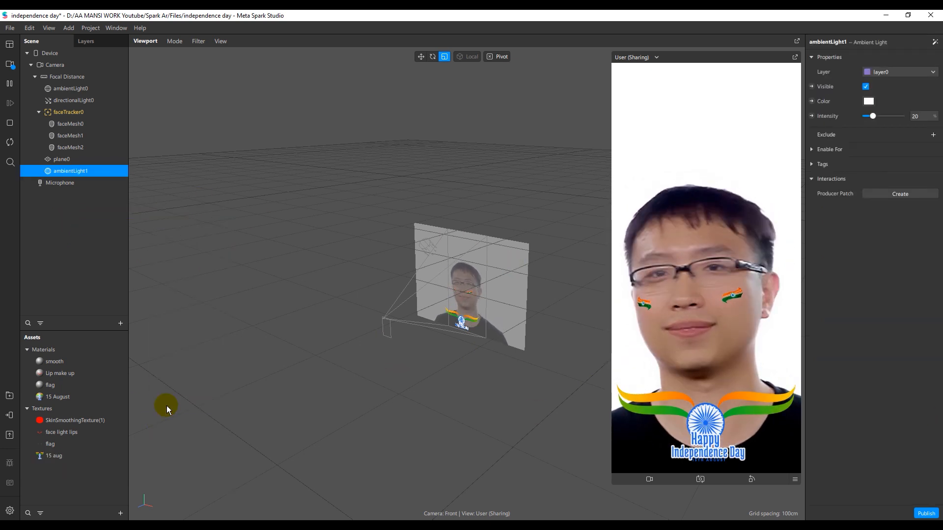
- Lower the opacity of the Lip make up material to 26%
{"action": "left_click", "coordinate": [64, 396]}
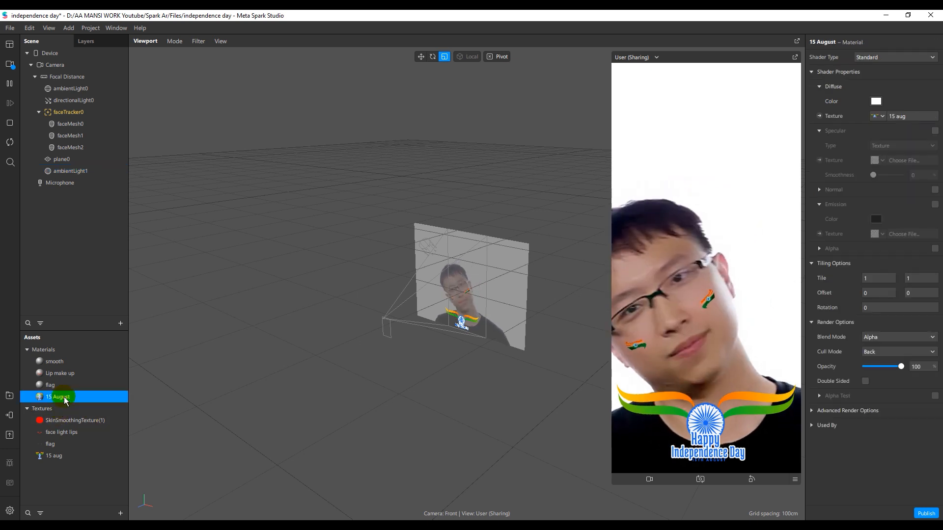
{"action": "left_click", "coordinate": [65, 384]}
{"action": "left_click_drag", "start_coordinate": [902, 204], "coordinate": [875, 206]}
{"action": "left_click", "coordinate": [58, 374]}
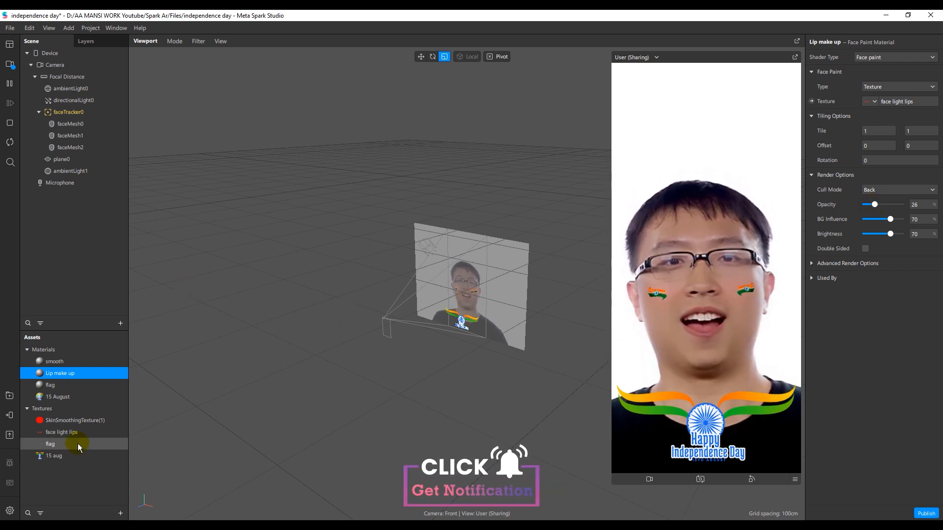
- Move the plane to about -0.163 in Y and 0.058 in Z, and shrink it proportionally to a scale of about 1.91 by 0.82
{"action": "left_click", "coordinate": [83, 164]}
{"action": "left_click", "coordinate": [421, 57]}
{"action": "left_click_drag", "start_coordinate": [407, 346], "coordinate": [403, 349]}
{"action": "left_click_drag", "start_coordinate": [459, 244], "coordinate": [459, 242]}
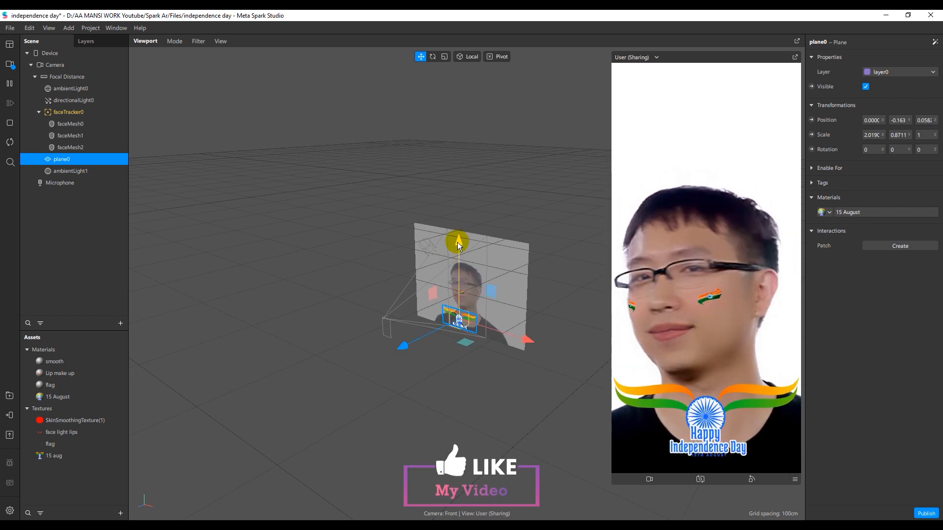
{"action": "left_click", "coordinate": [444, 57]}
{"action": "left_click_drag", "start_coordinate": [494, 294], "coordinate": [490, 294]}
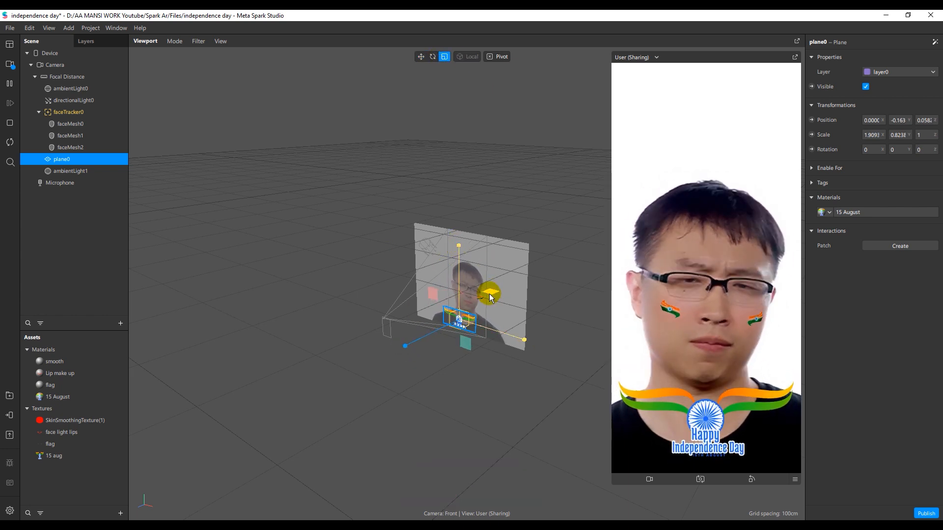
{"action": "left_click", "coordinate": [96, 253]}
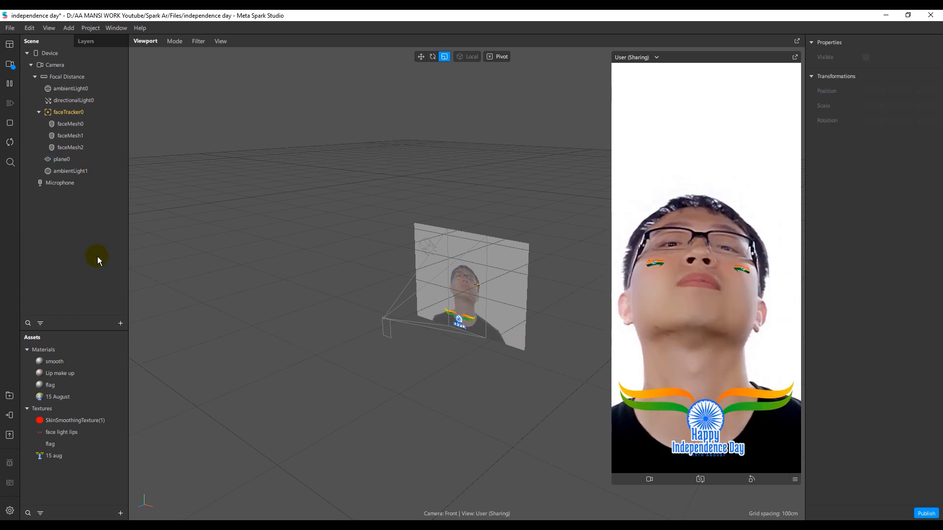